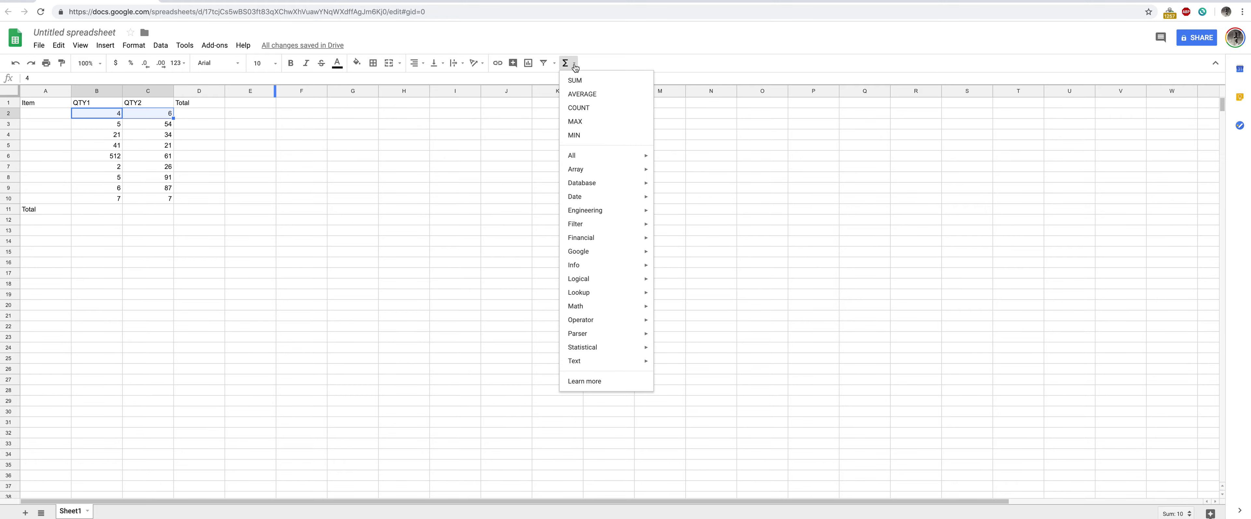
# Add SUM formulas for the QTY1 and QTY2 values of rows 2 and 3, placing the results in D2 and D3.
pyautogui.click(572, 78)
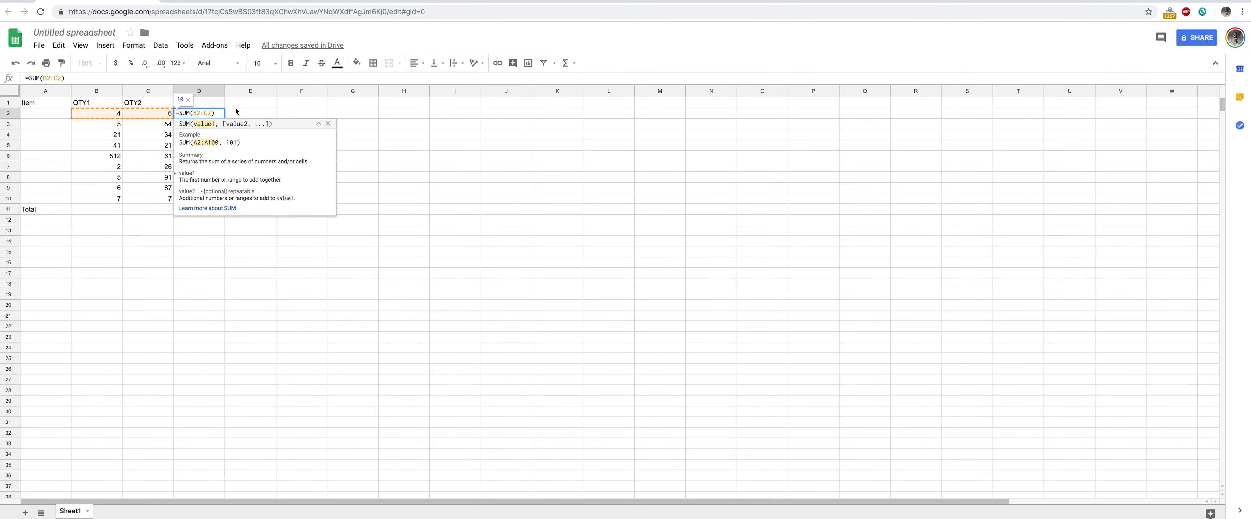
pyautogui.press('Return')
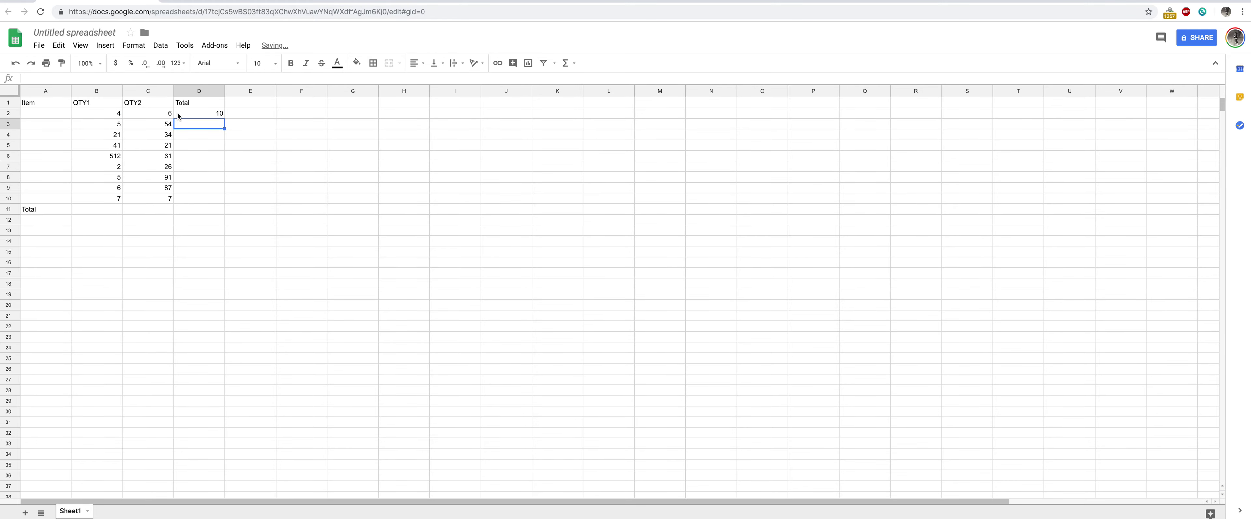
pyautogui.moveTo(111, 123); pyautogui.dragTo(160, 127)
pyautogui.click(568, 64)
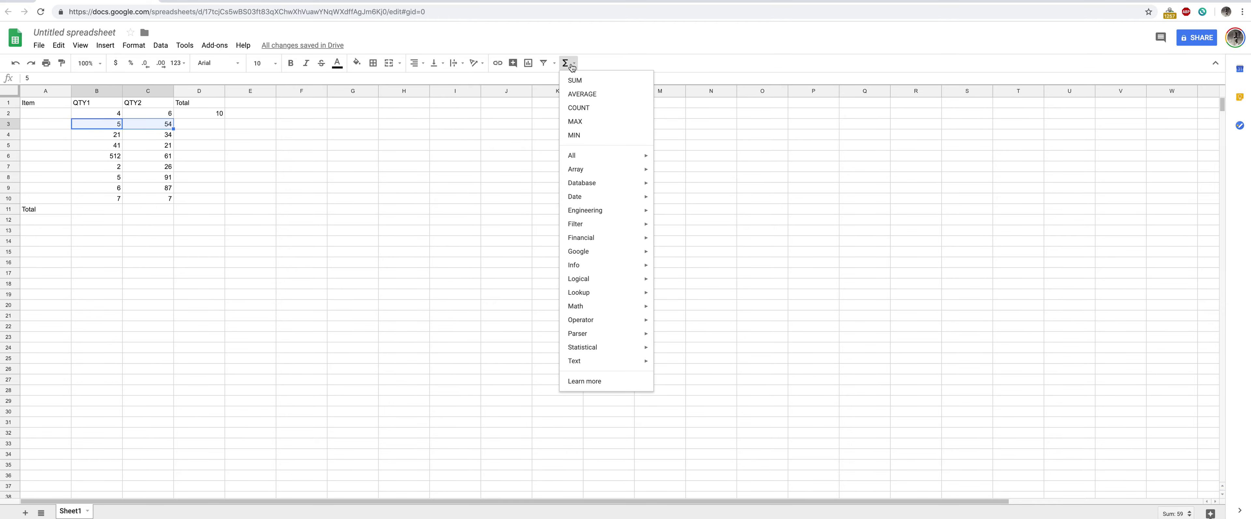
pyautogui.click(578, 78)
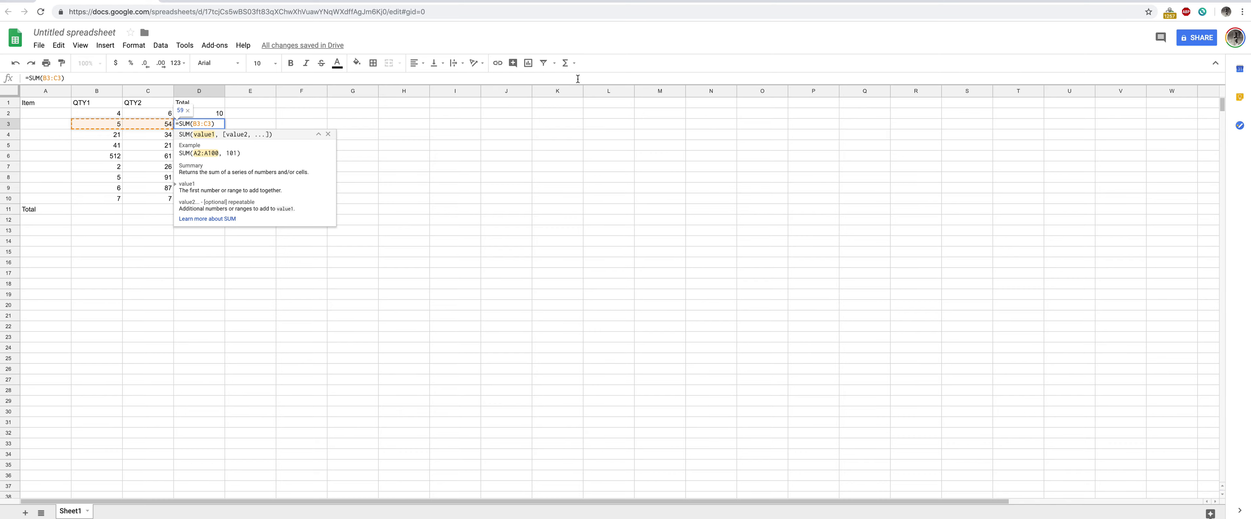
pyautogui.press('Return')
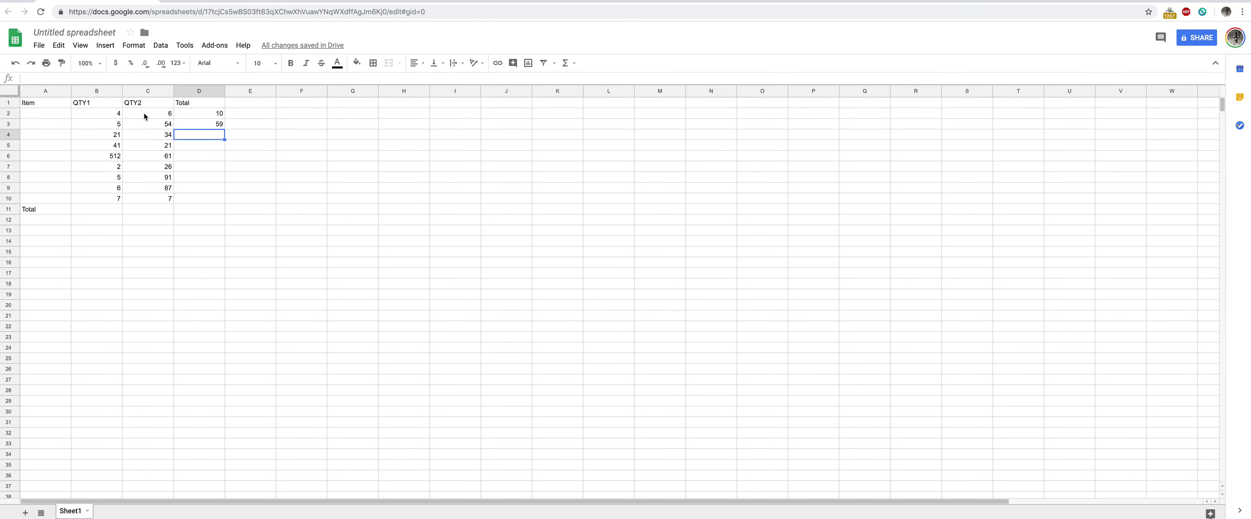
# Sum the QTY1 values B2:B10 into B11 and the QTY2 values C2:C10 into C11.
pyautogui.moveTo(115, 114); pyautogui.dragTo(104, 203)
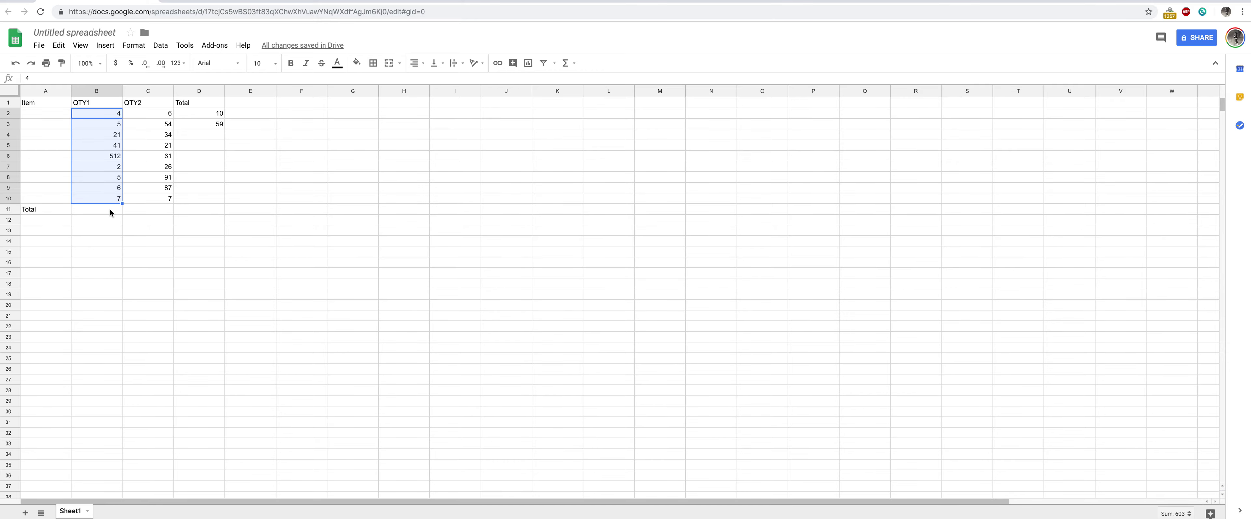
pyautogui.click(566, 62)
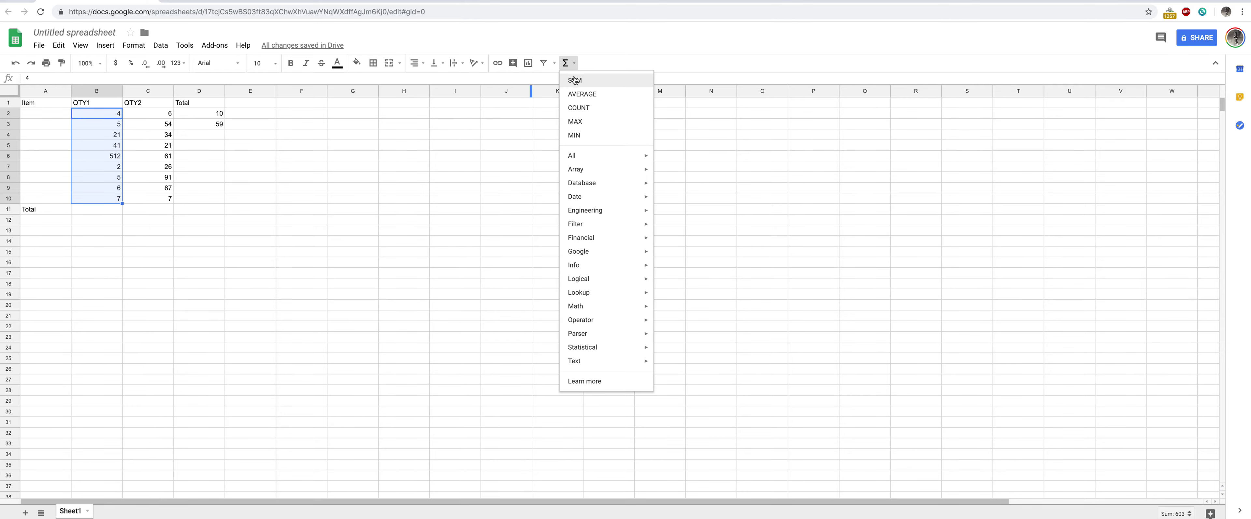
pyautogui.click(574, 80)
pyautogui.press('Return')
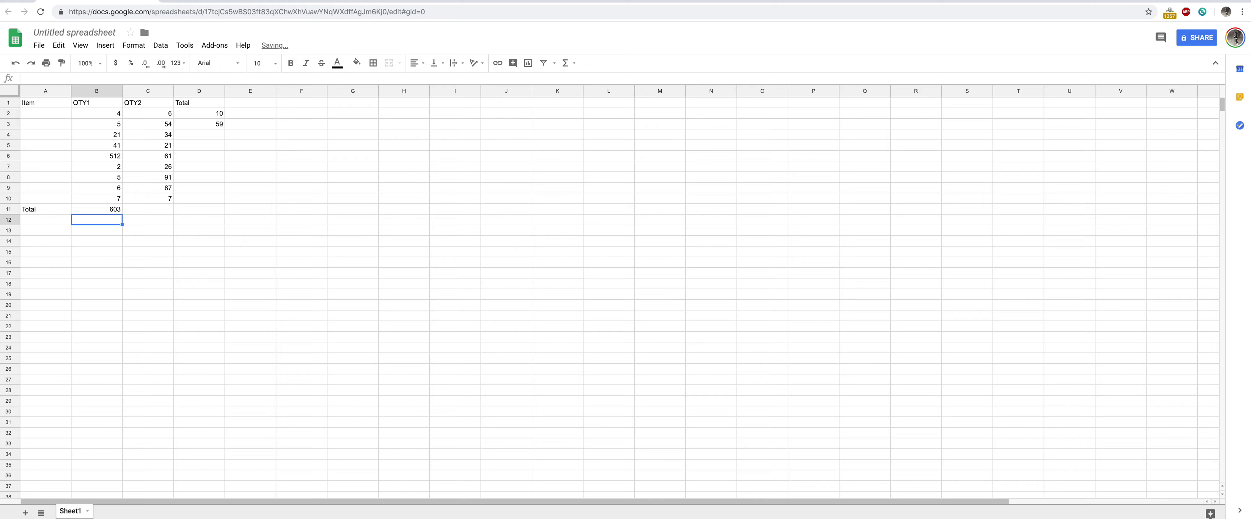
pyautogui.moveTo(148, 114); pyautogui.dragTo(153, 196)
pyautogui.click(566, 62)
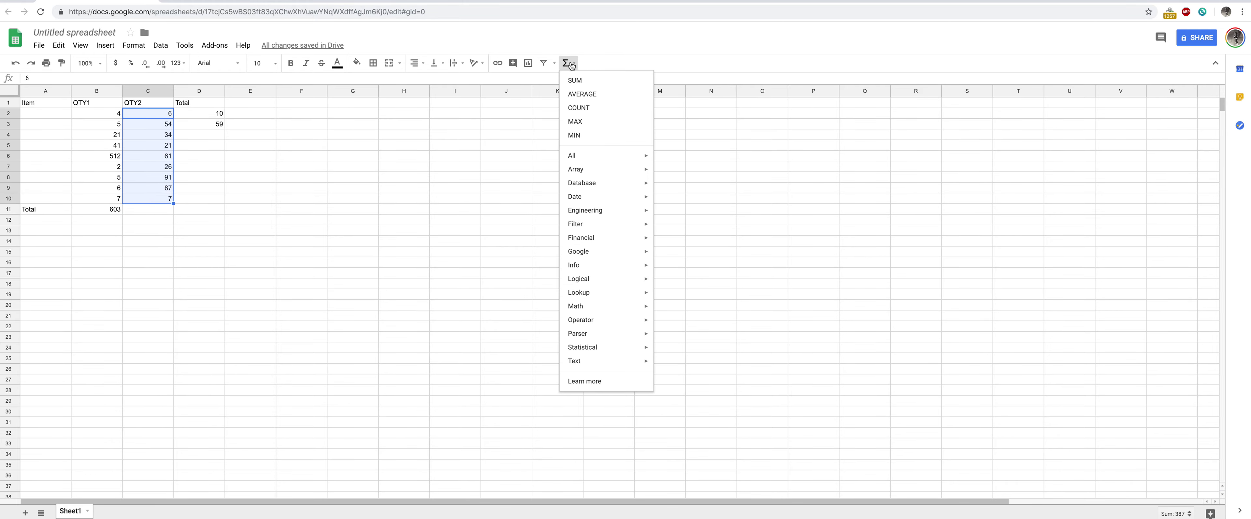
pyautogui.click(574, 80)
pyautogui.press('Return')
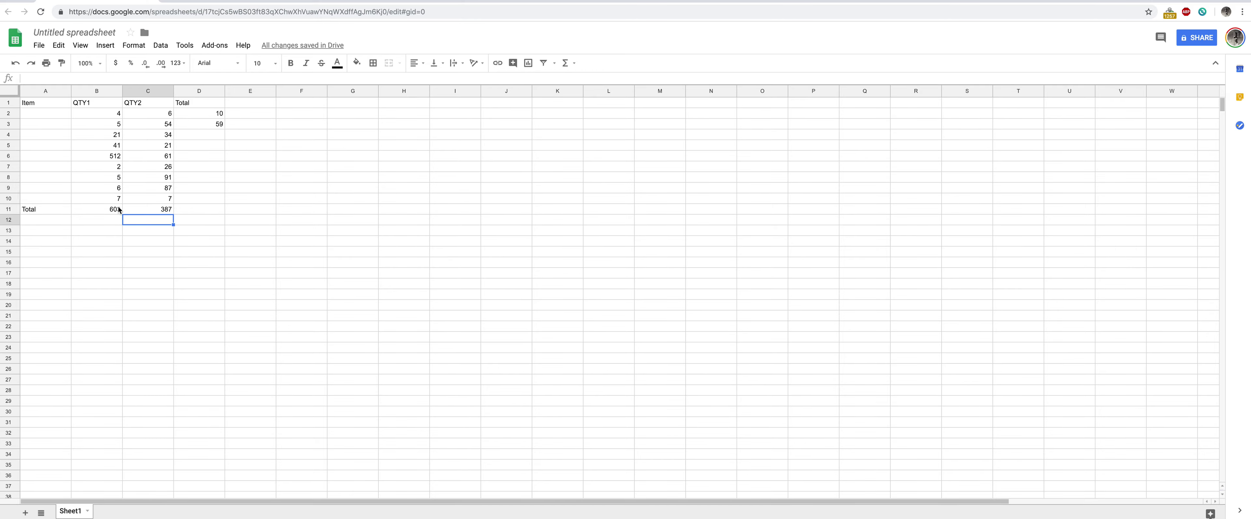
# Sum the two column totals B11:C11 into D11 with the SUM function.
pyautogui.moveTo(119, 210); pyautogui.dragTo(170, 210)
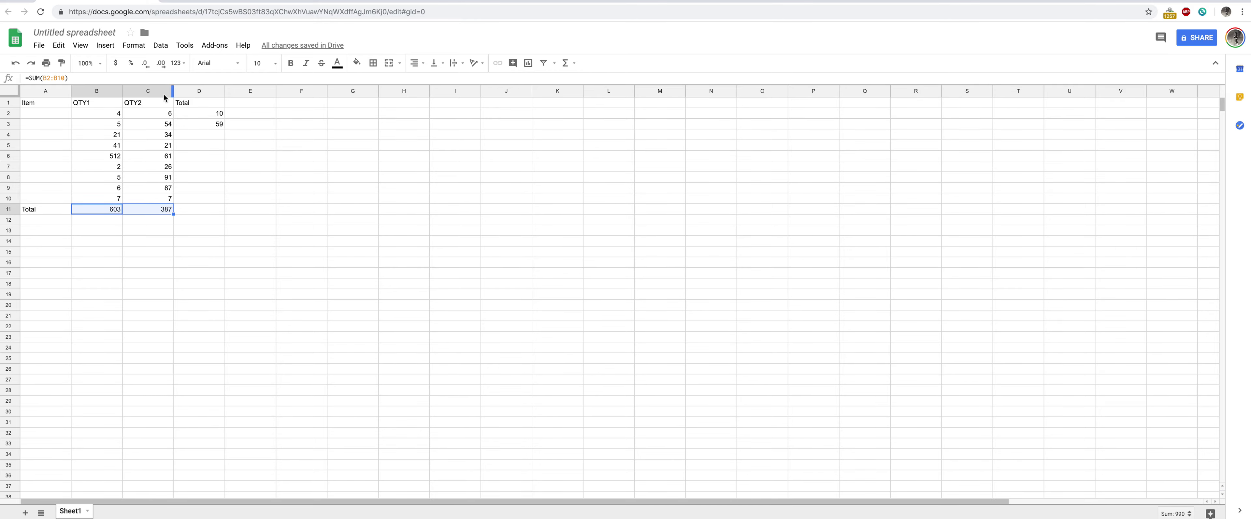
pyautogui.click(575, 65)
pyautogui.click(574, 80)
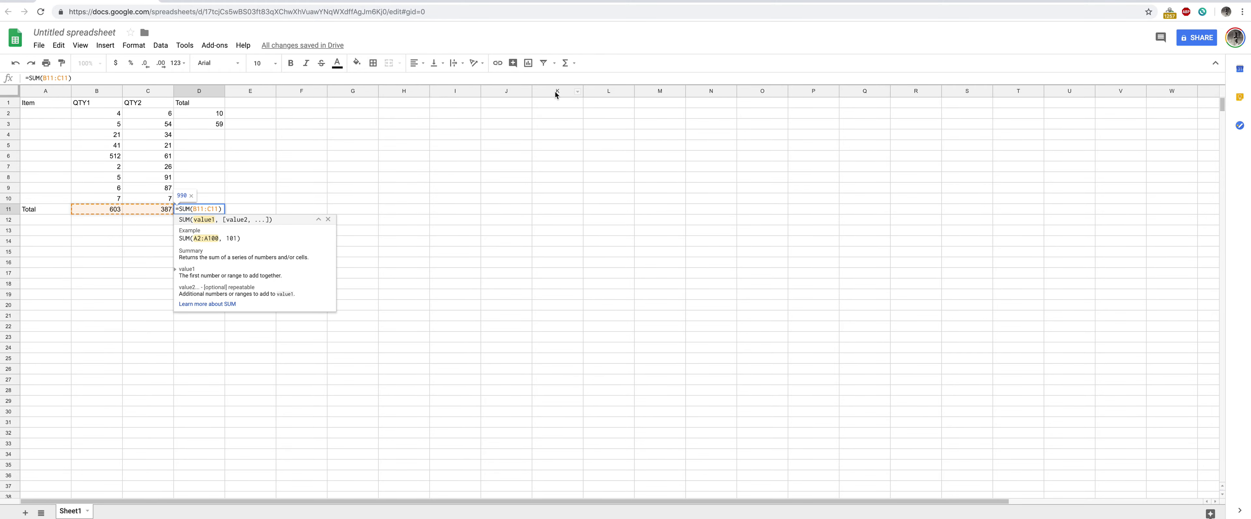
pyautogui.press('Return')
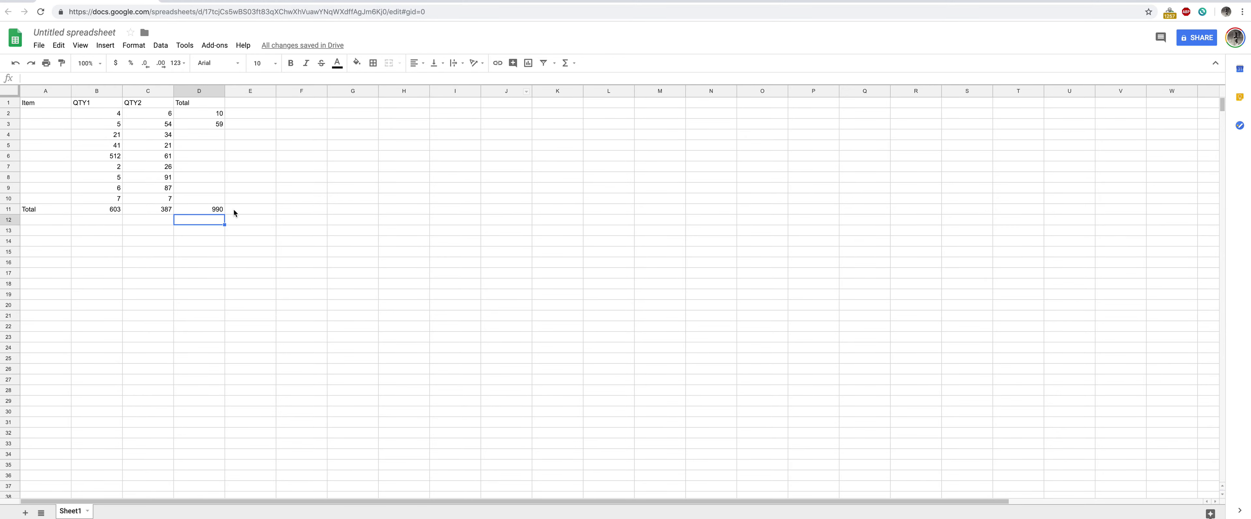
# Clear the SUM formulas from B11:D11 in the Total row.
pyautogui.click(566, 63)
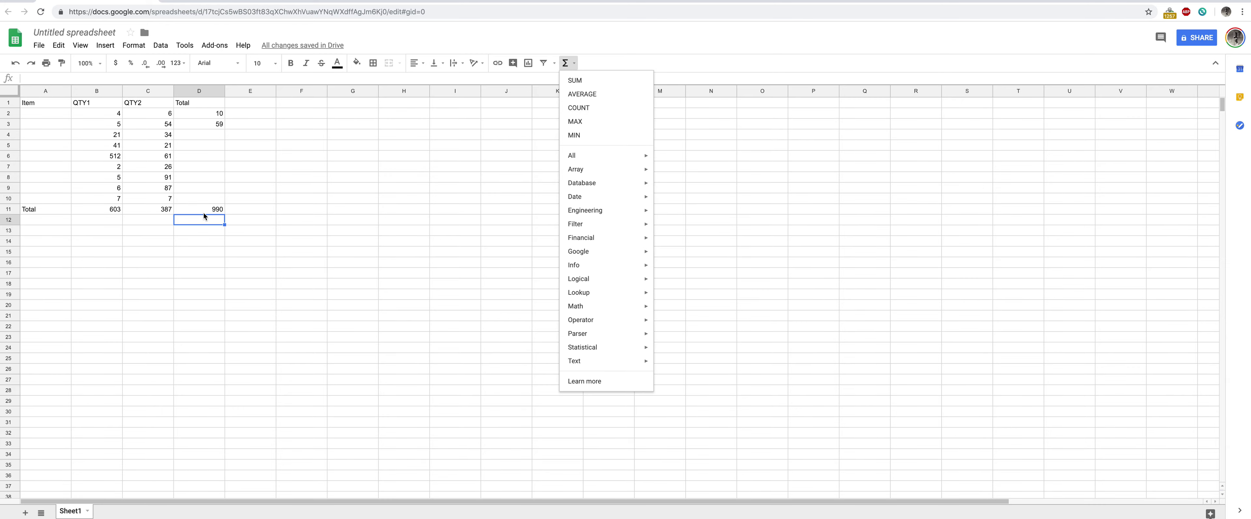
pyautogui.moveTo(203, 212); pyautogui.dragTo(111, 207)
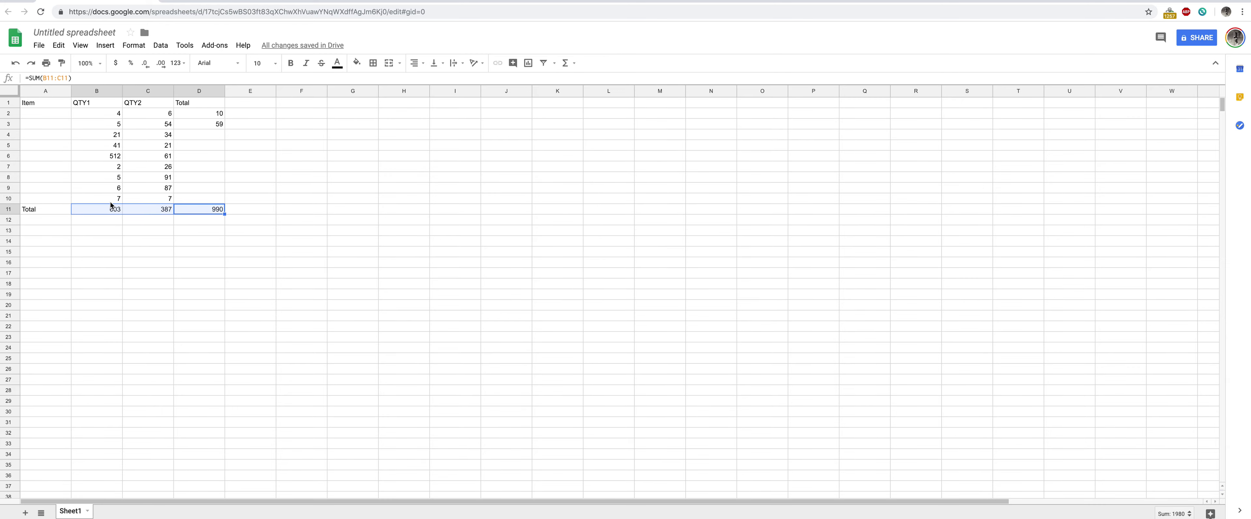
pyautogui.press('Delete')
# Average B2:B10 into B11 and C2:C10 into C11 with the AVERAGE function.
pyautogui.moveTo(104, 114); pyautogui.dragTo(108, 198)
pyautogui.click(571, 65)
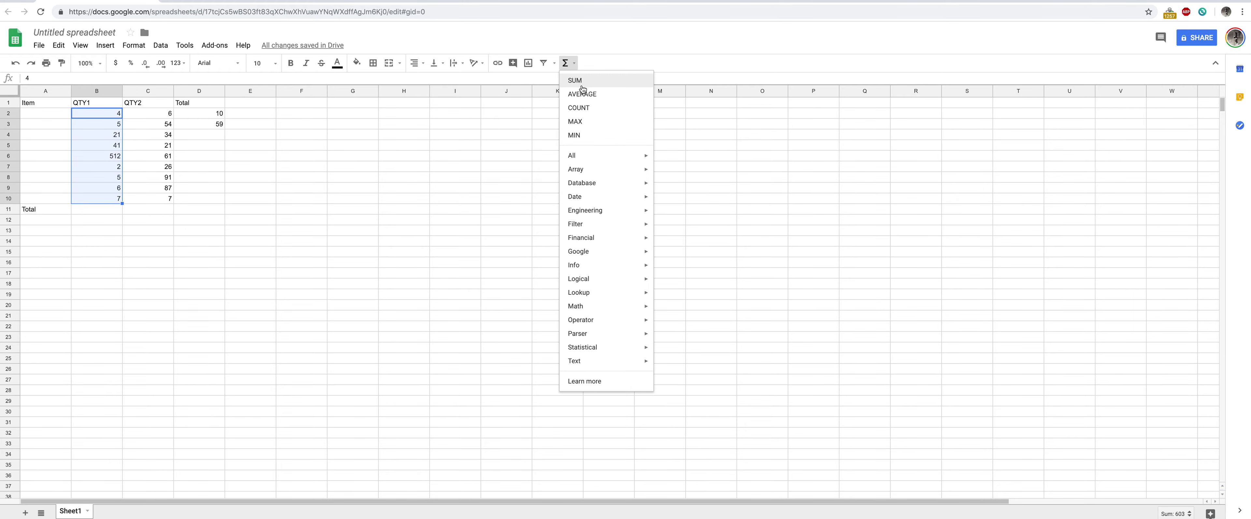
pyautogui.click(580, 91)
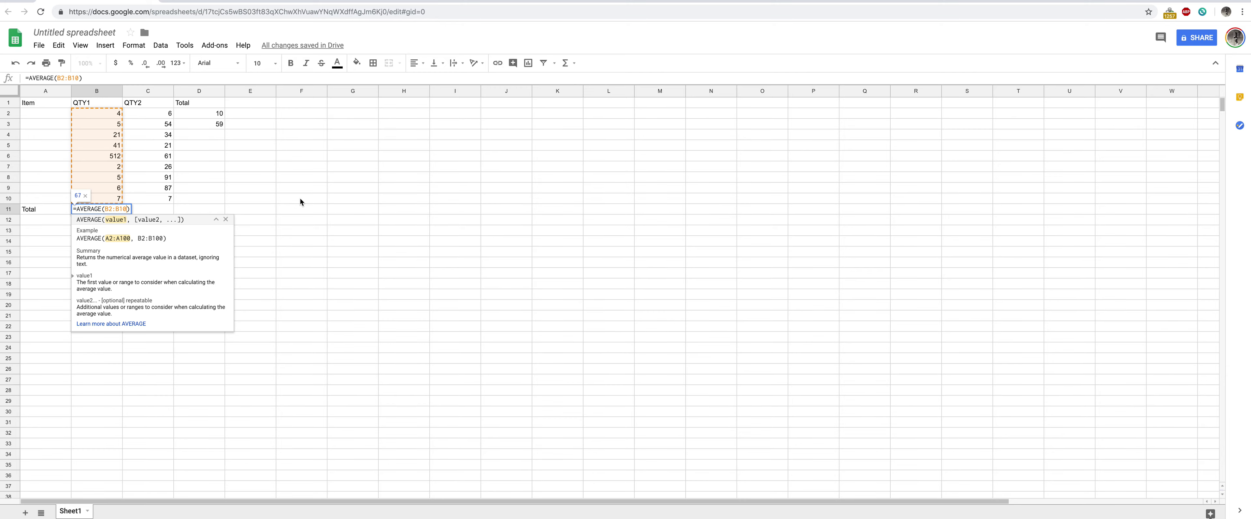
pyautogui.press('Return')
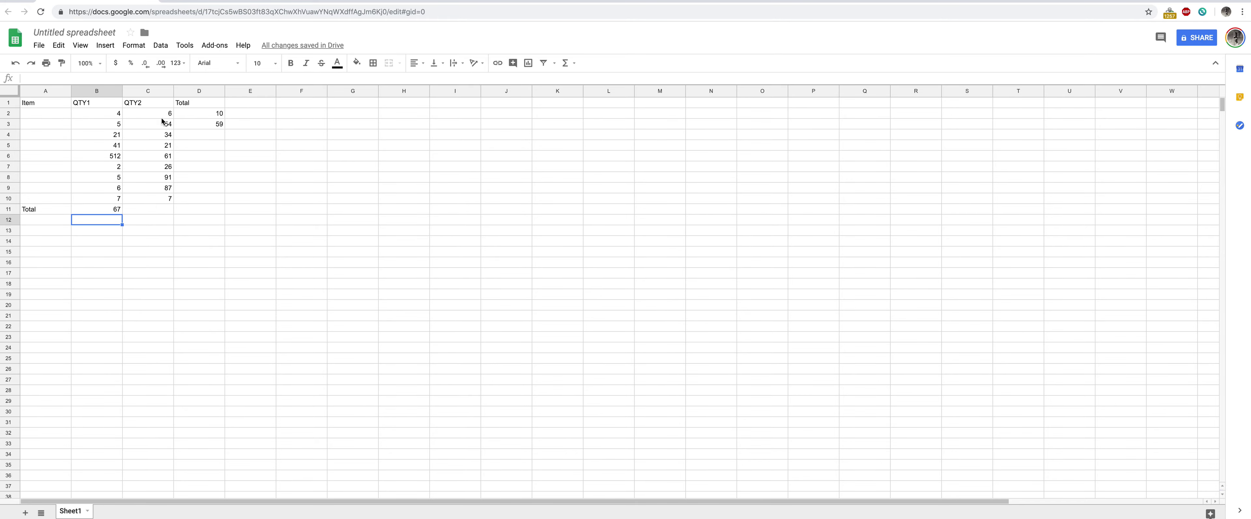
pyautogui.moveTo(166, 116); pyautogui.dragTo(165, 197)
pyautogui.click(565, 63)
pyautogui.click(589, 95)
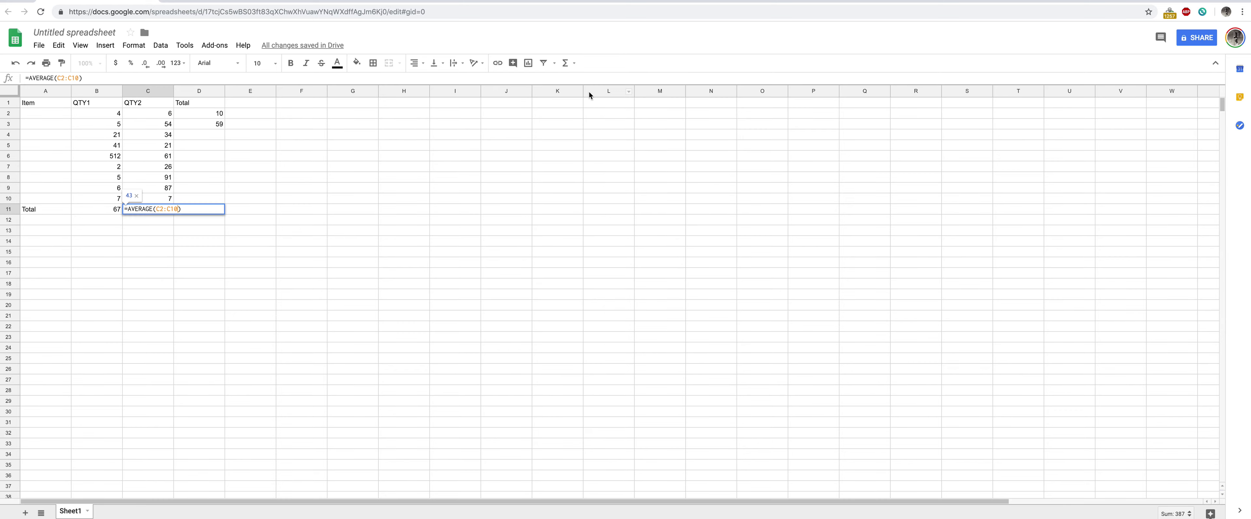
pyautogui.press('Return')
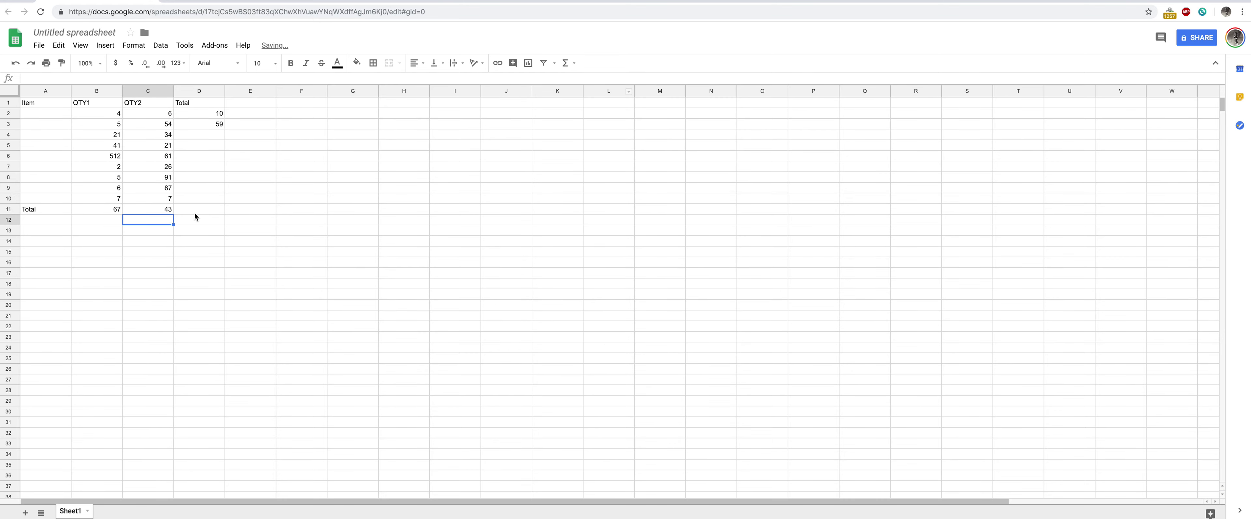
# Delete the AVERAGE formulas from C11 and B11.
pyautogui.click(170, 212)
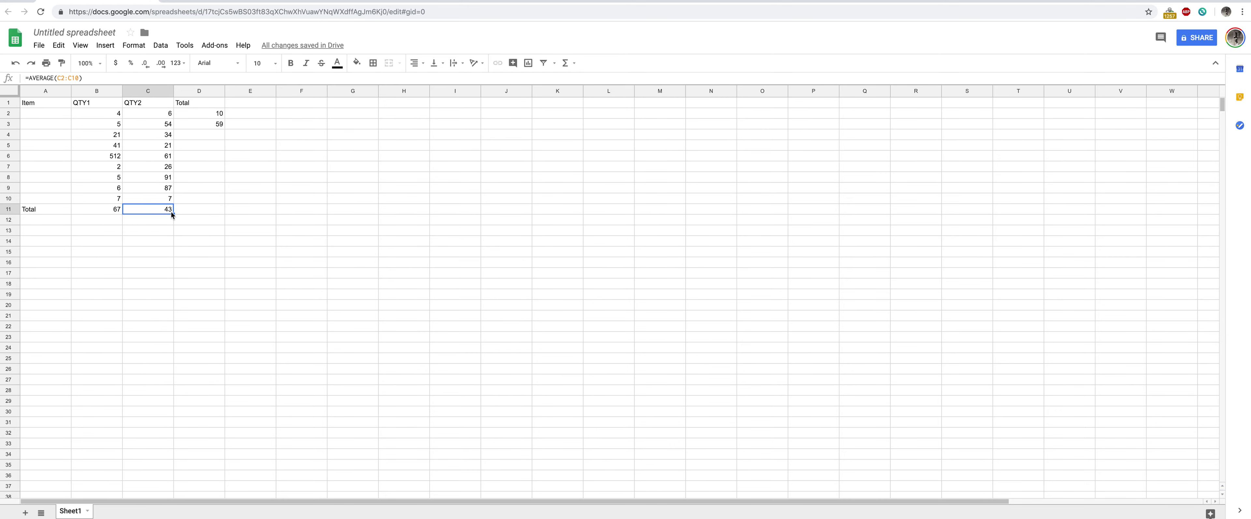
pyautogui.press('Delete')
pyautogui.press('Left')
pyautogui.press('Delete')
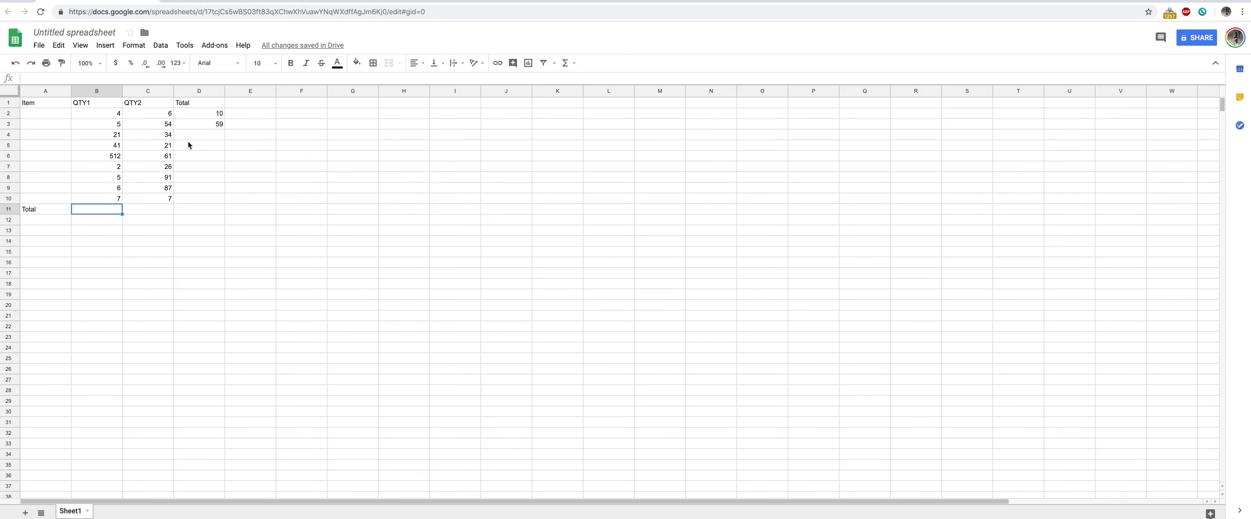
# Clear the row sums from D2:D3 so the Total column is empty.
pyautogui.moveTo(214, 117); pyautogui.dragTo(214, 125)
pyautogui.rightClick(194, 115)
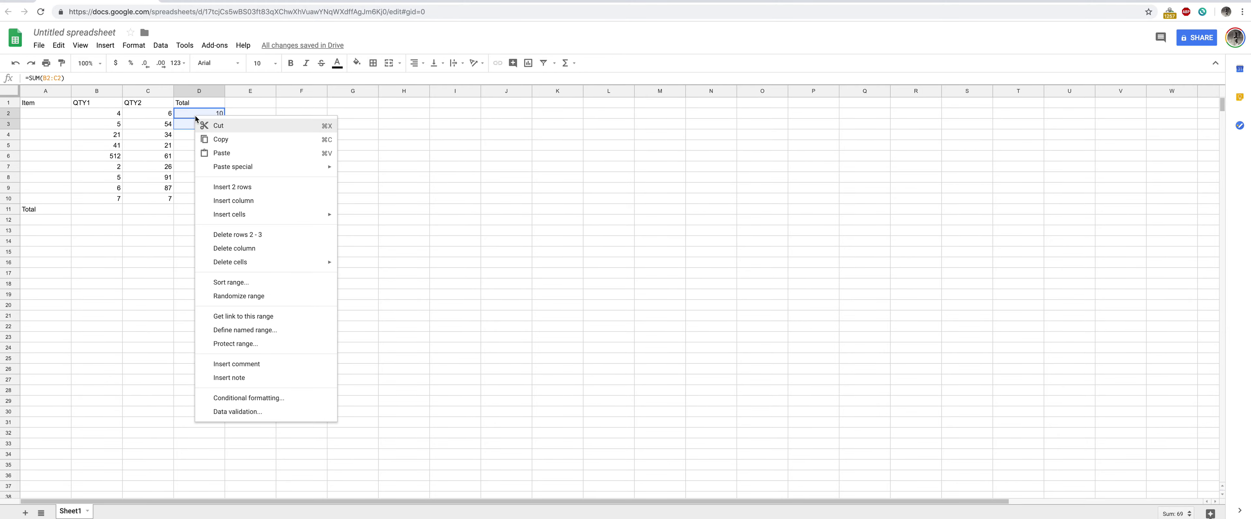
pyautogui.click(218, 126)
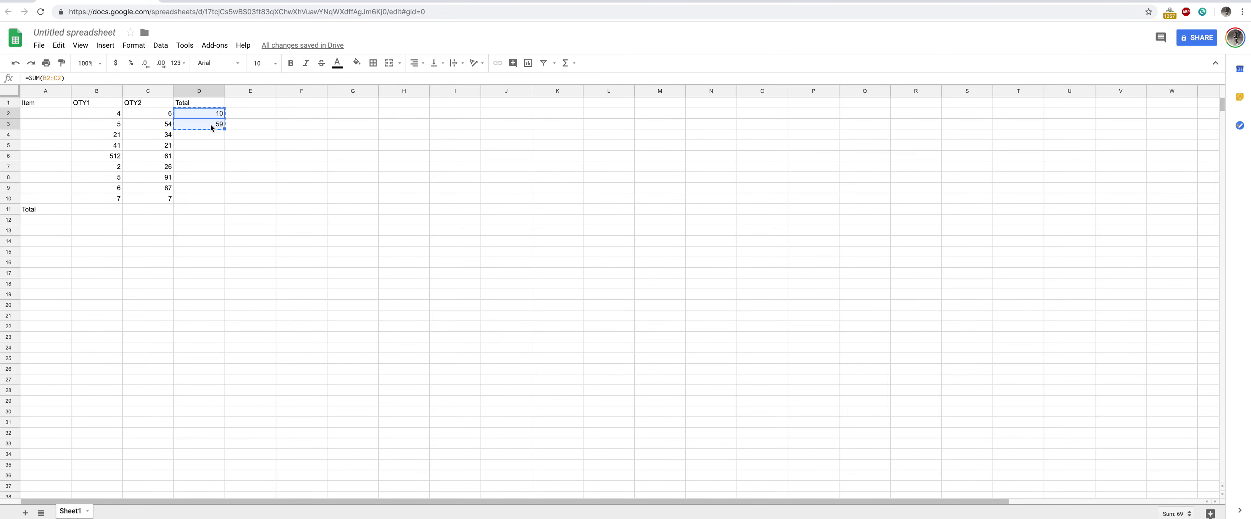
pyautogui.rightClick(211, 128)
pyautogui.click(232, 133)
pyautogui.press('Delete')
pyautogui.click(209, 166)
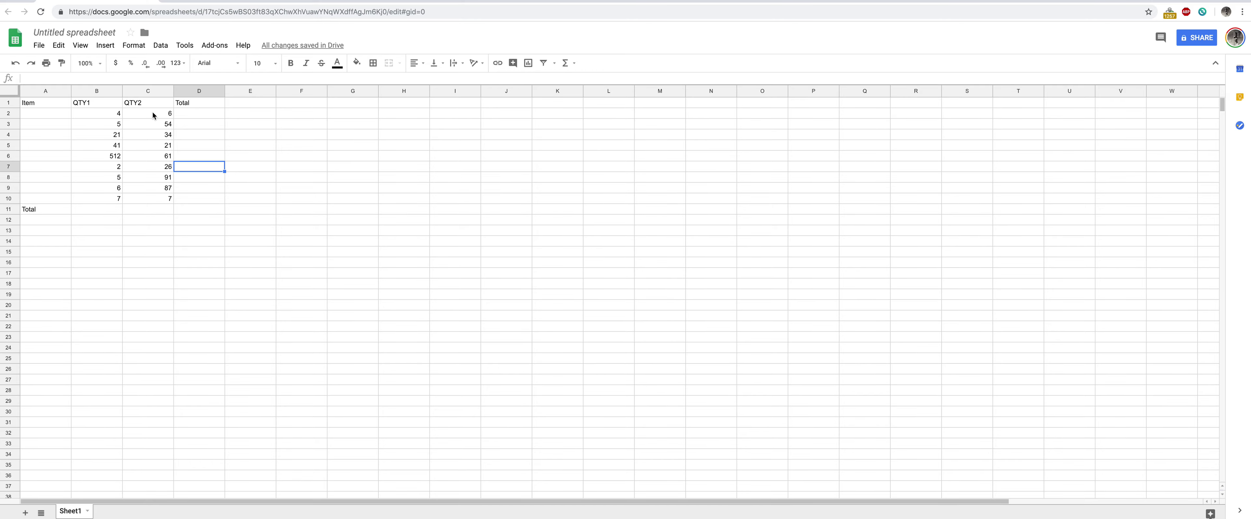
# Enter the formula =B2+C2 in D2 to add the first row's QTY1 and QTY2.
pyautogui.moveTo(108, 112); pyautogui.dragTo(148, 113)
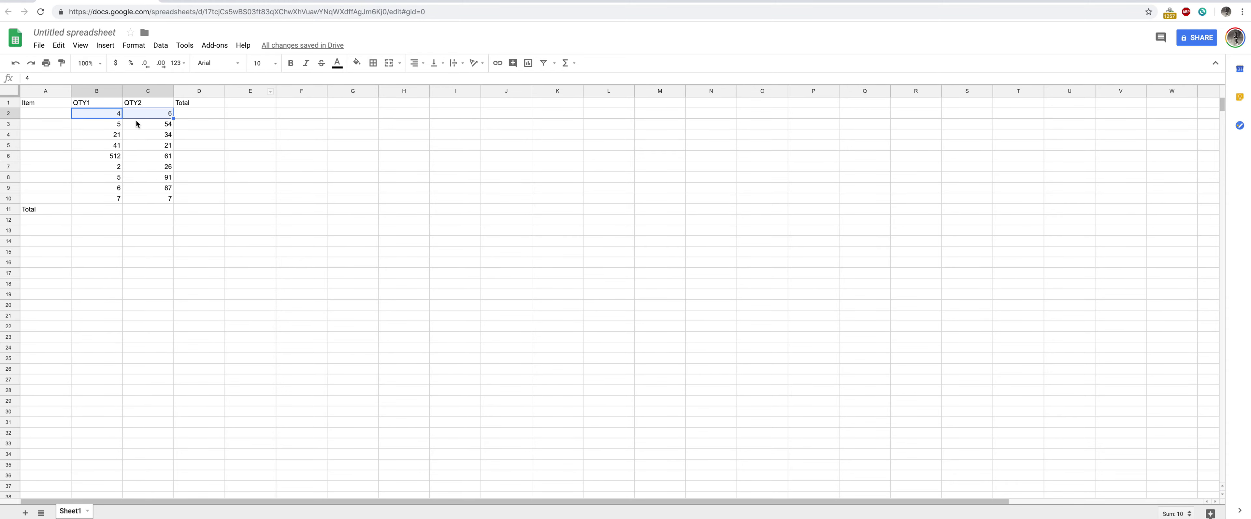
pyautogui.click(203, 114)
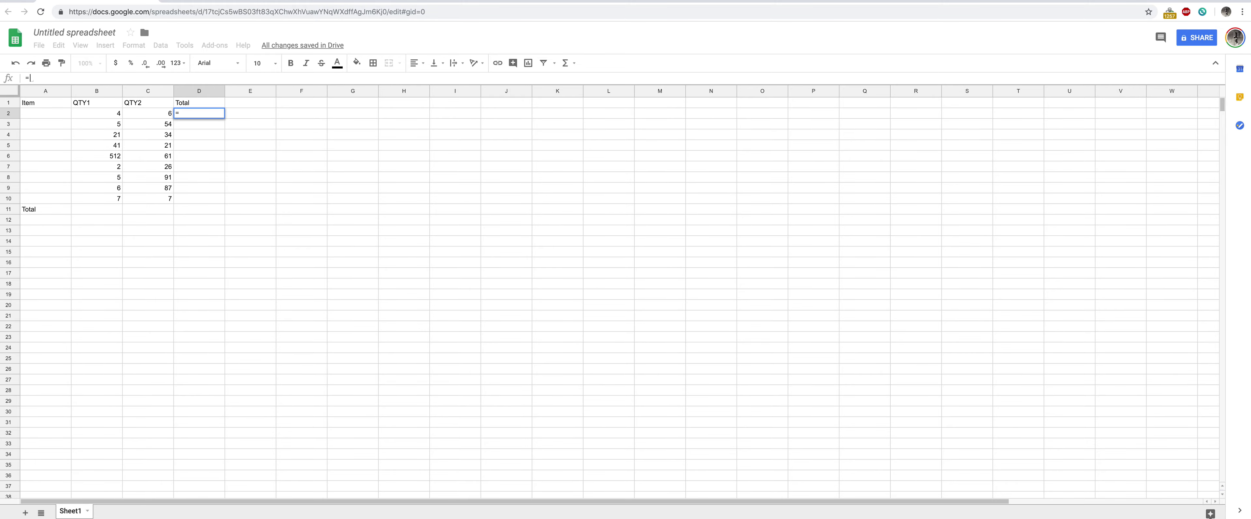
pyautogui.click(114, 118)
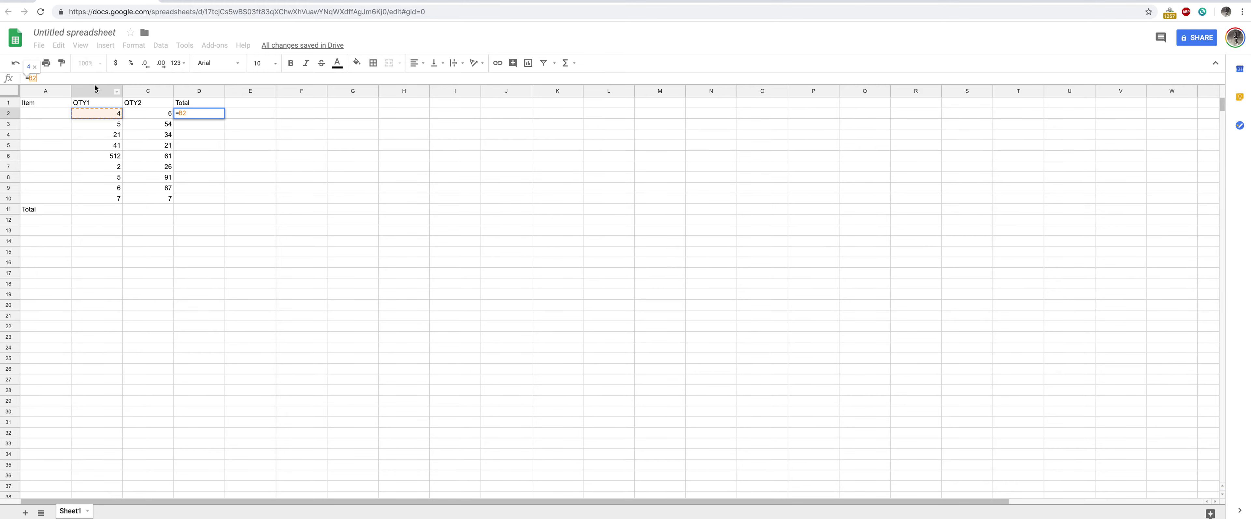
pyautogui.write('+')
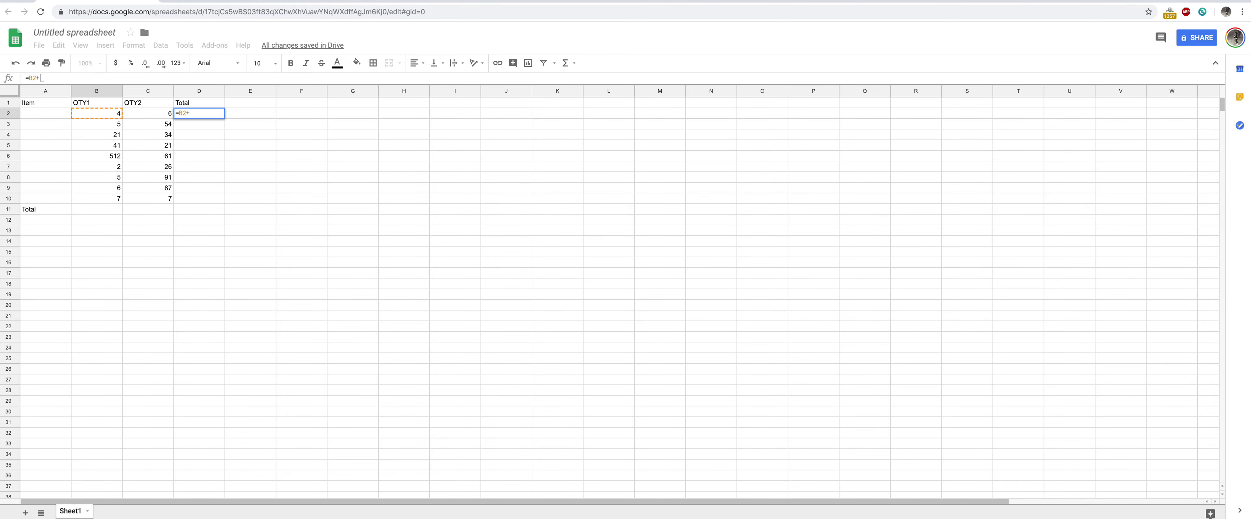
pyautogui.click(155, 116)
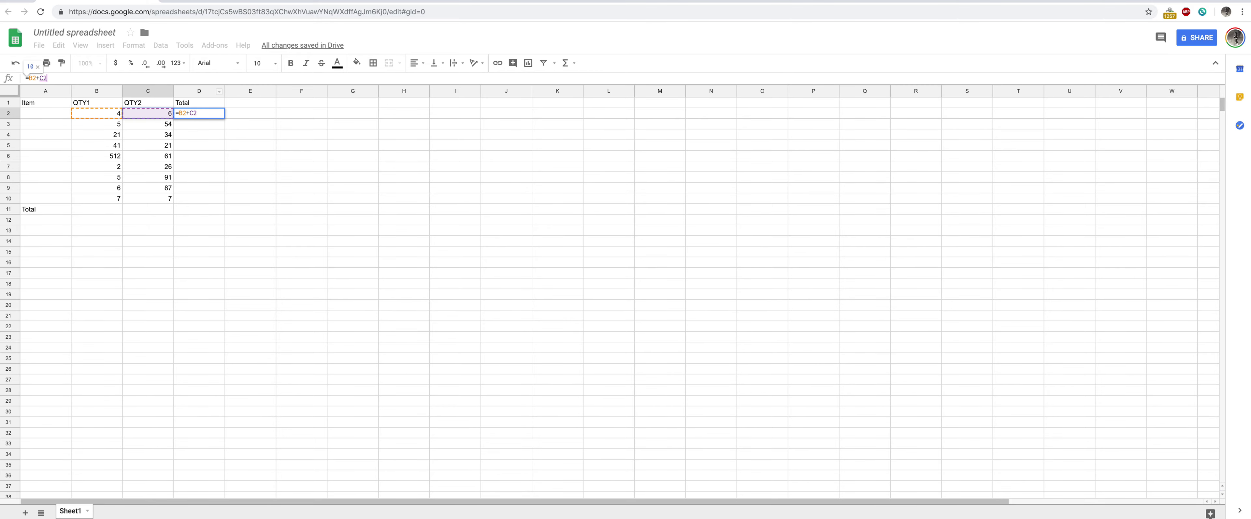
pyautogui.press('Return')
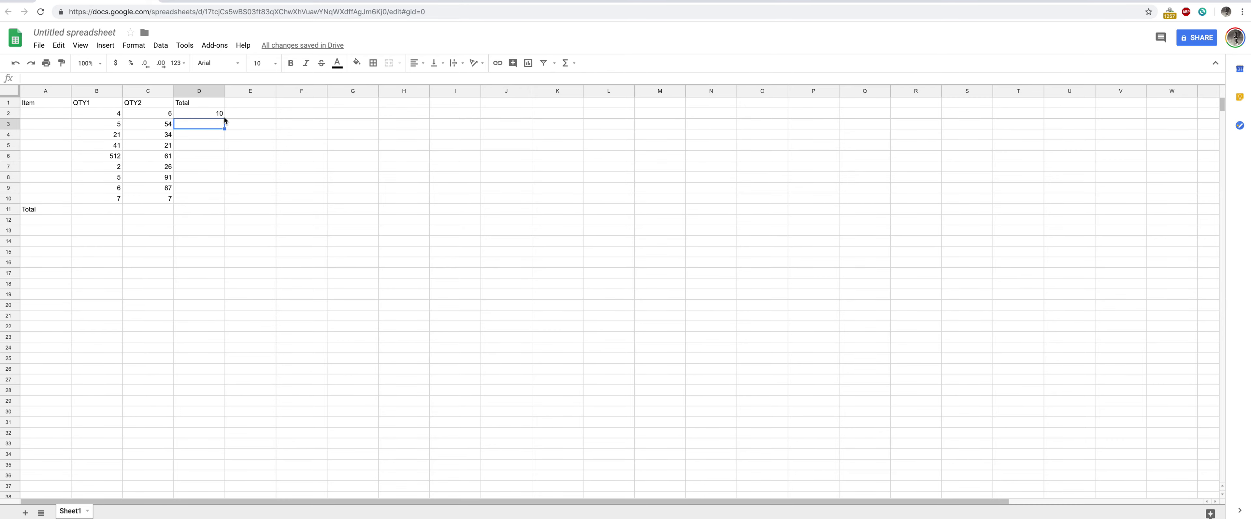
# Fill the addition formula from D2 down the Total column through D9.
pyautogui.click(221, 115)
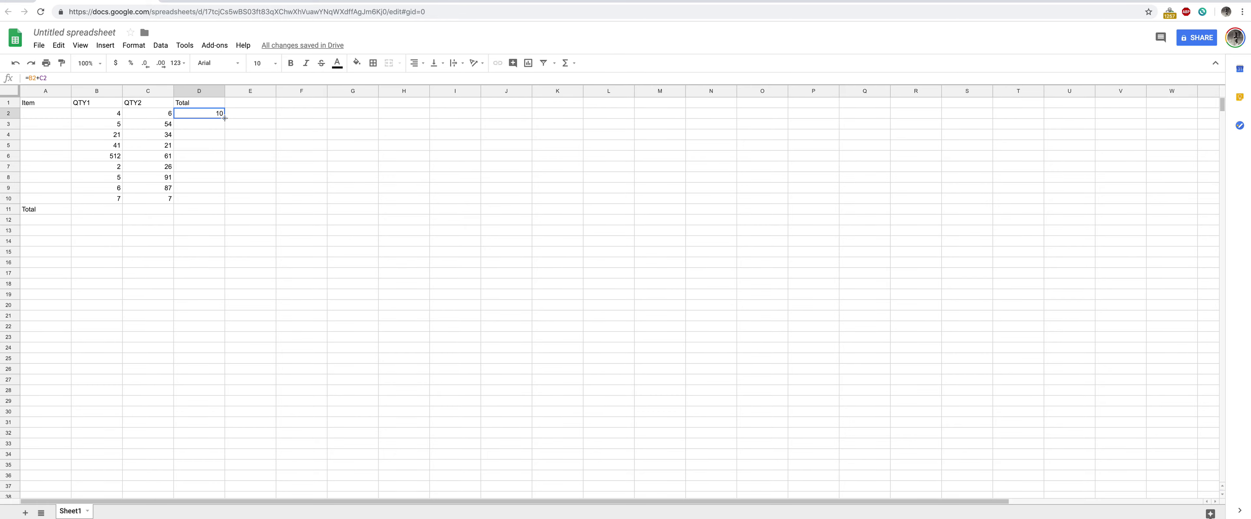
pyautogui.moveTo(225, 117); pyautogui.dragTo(214, 193)
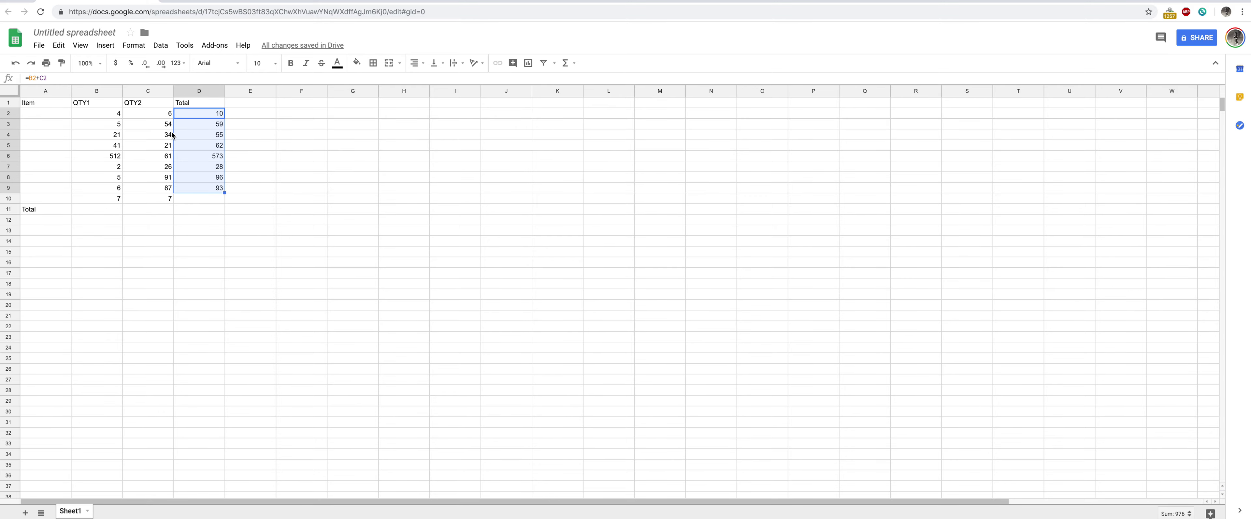
pyautogui.click(566, 62)
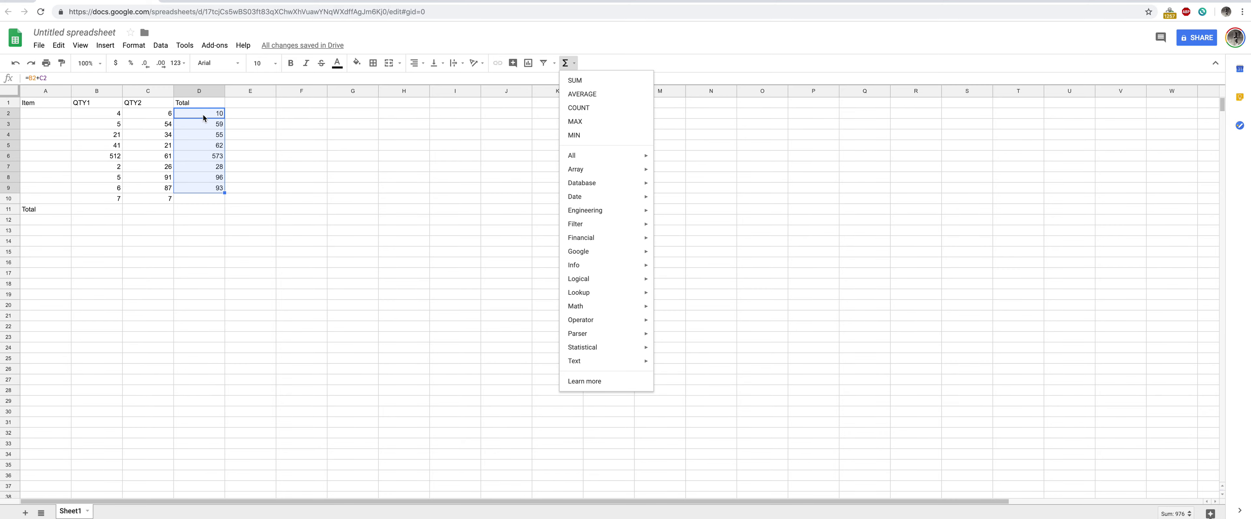
pyautogui.click(297, 166)
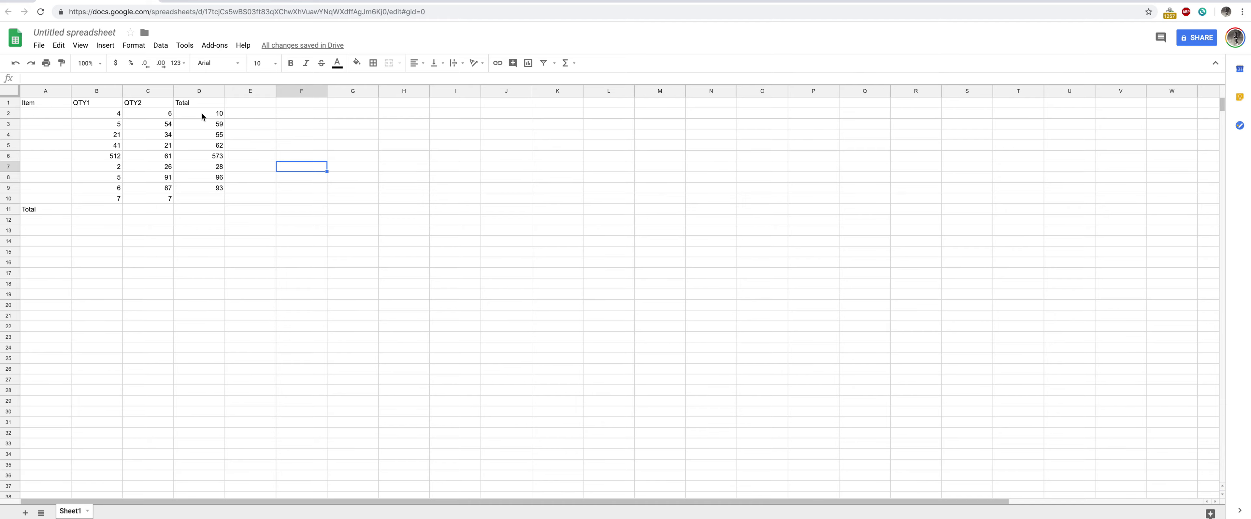
# Undo the fill-down and the addition formula in D2 to empty the Total column.
pyautogui.moveTo(202, 114); pyautogui.dragTo(205, 192)
pyautogui.press('super+z')
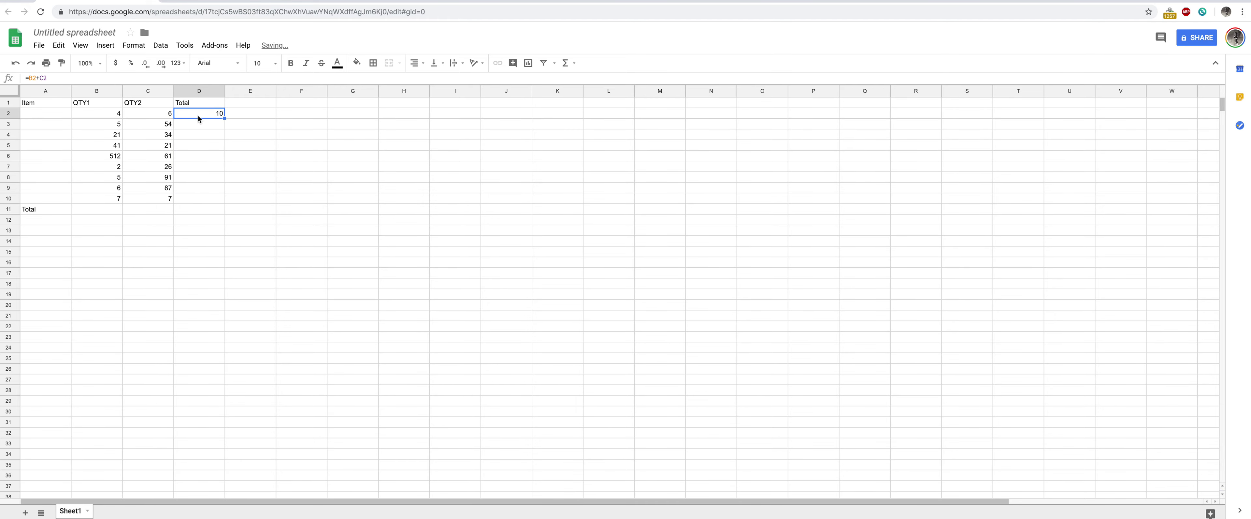
pyautogui.press('super+z')
pyautogui.click(116, 115)
# Enter the formula =B2-C2 in D2 to subtract the first row's QTY2 from its QTY1.
pyautogui.click(197, 109)
pyautogui.write('=')
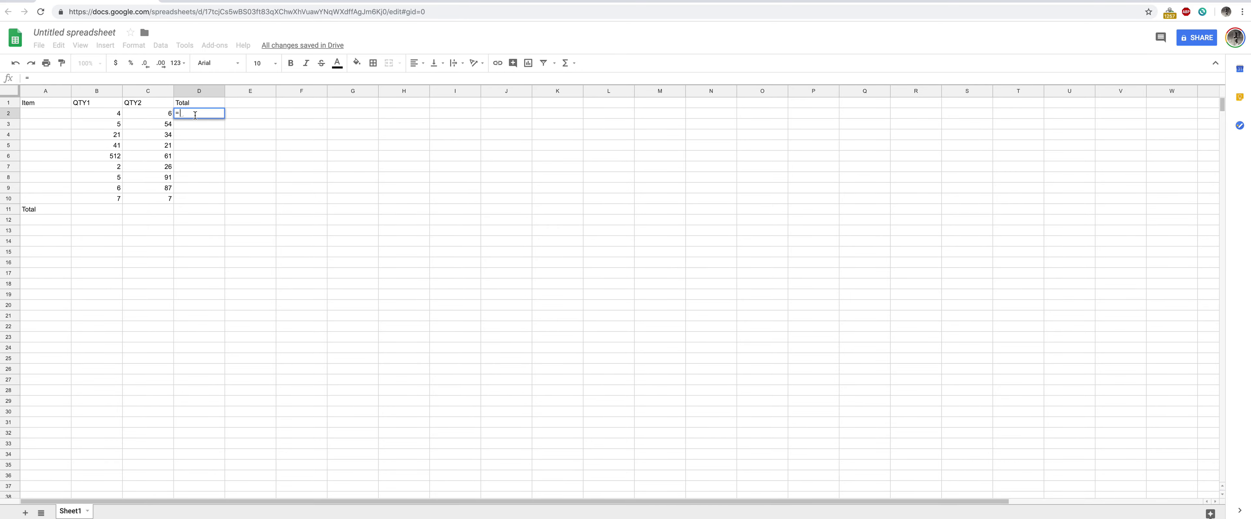
pyautogui.write('4')
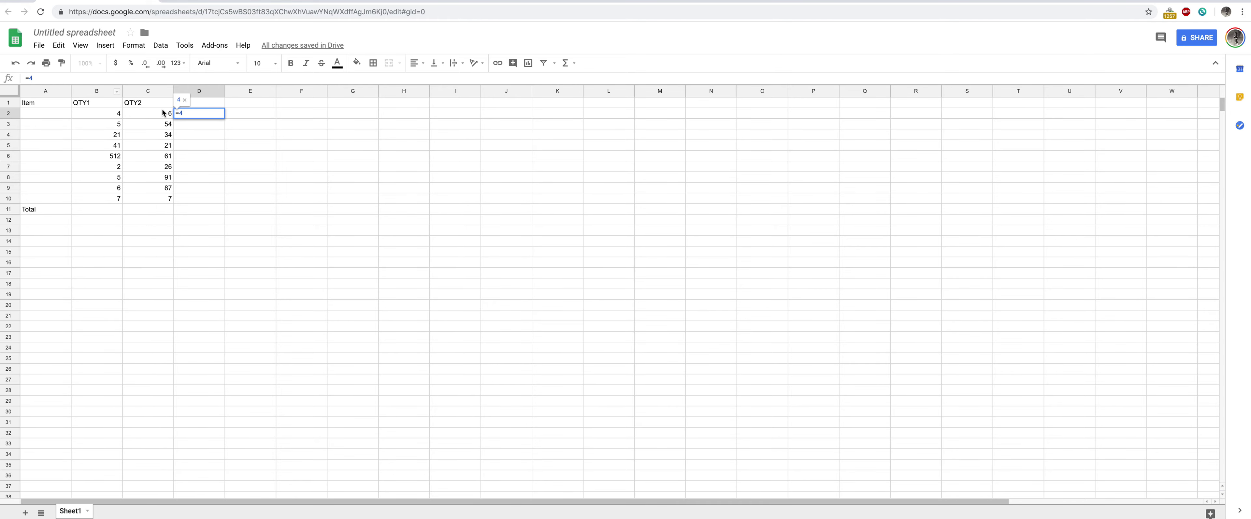
pyautogui.press('BackSpace')
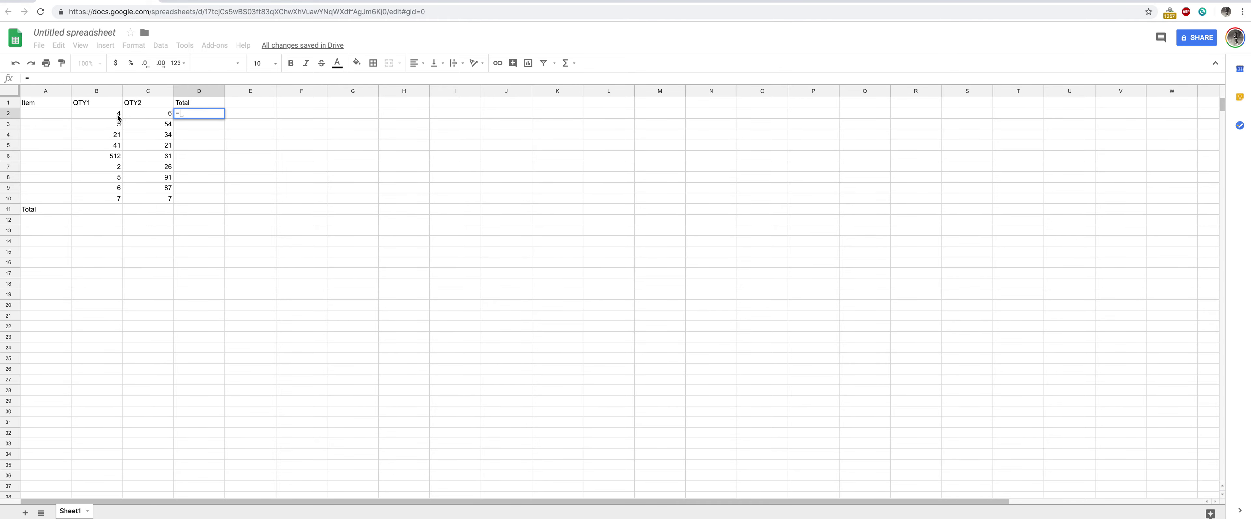
pyautogui.click(118, 116)
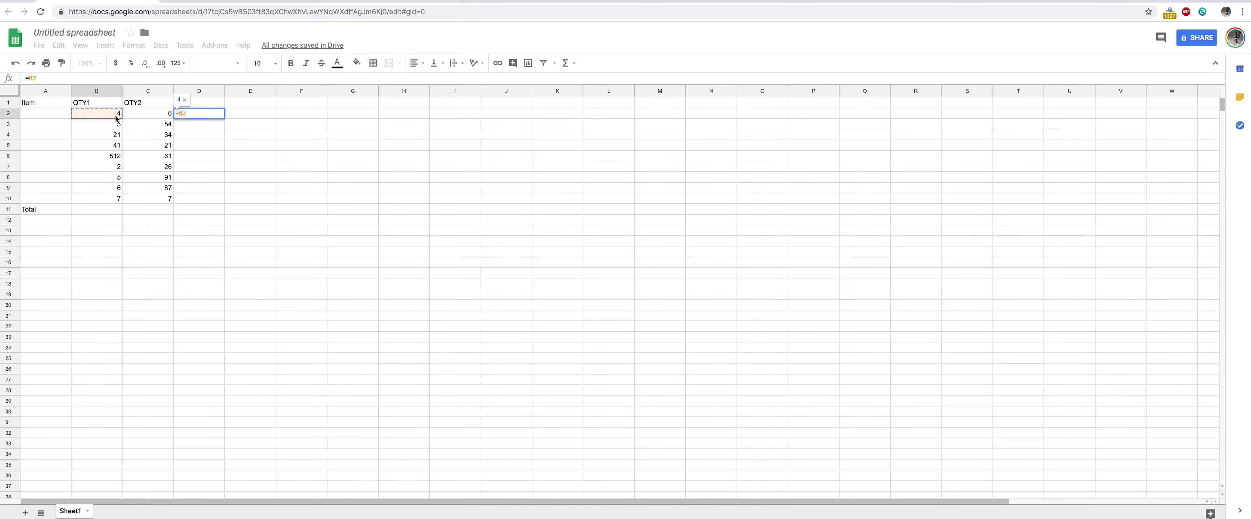
pyautogui.click(64, 80)
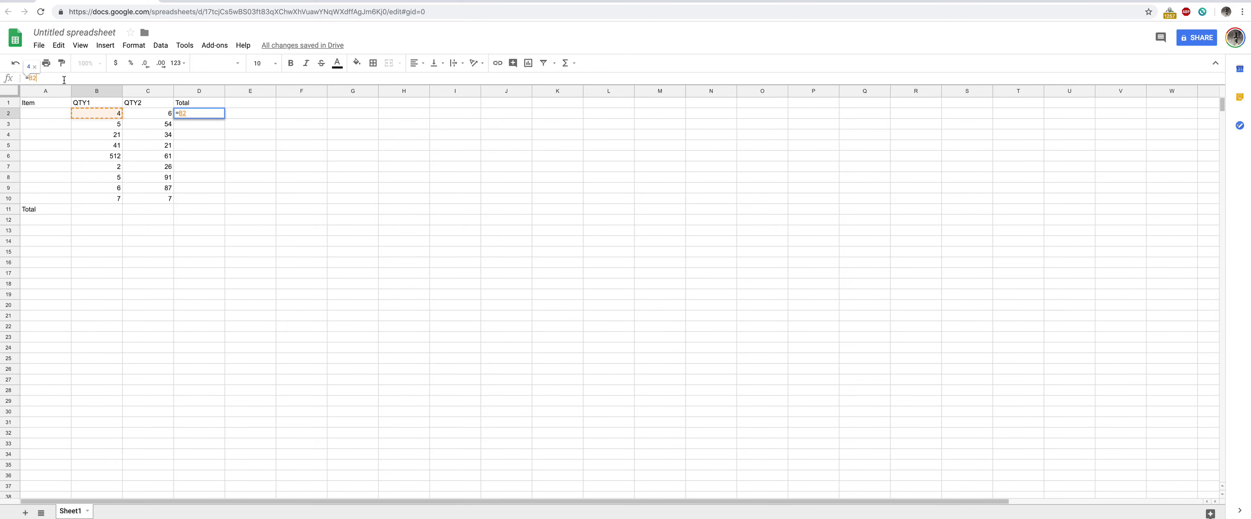
pyautogui.write('-')
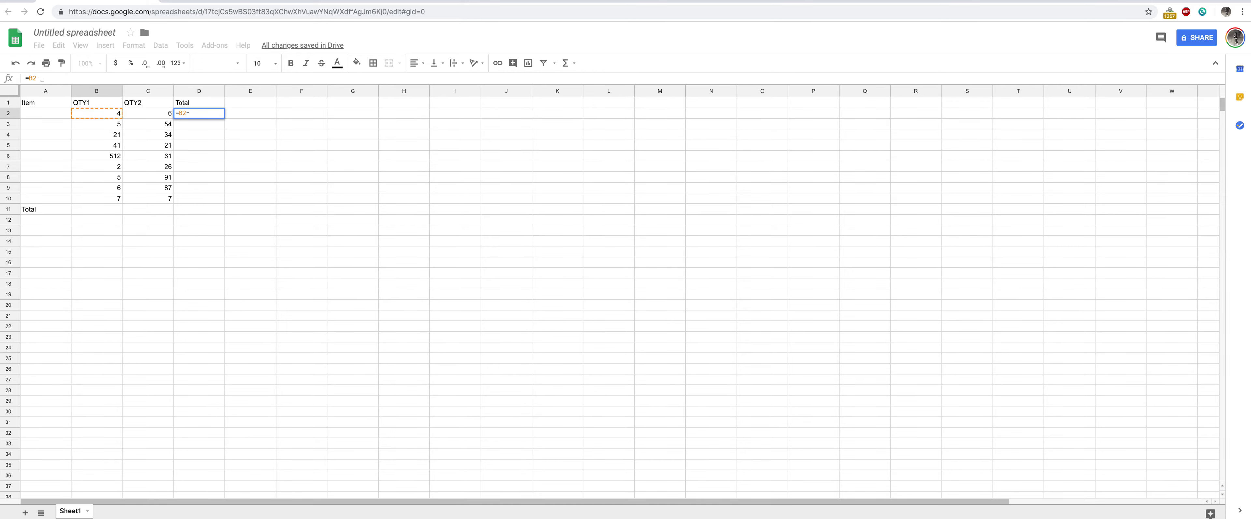
pyautogui.click(147, 116)
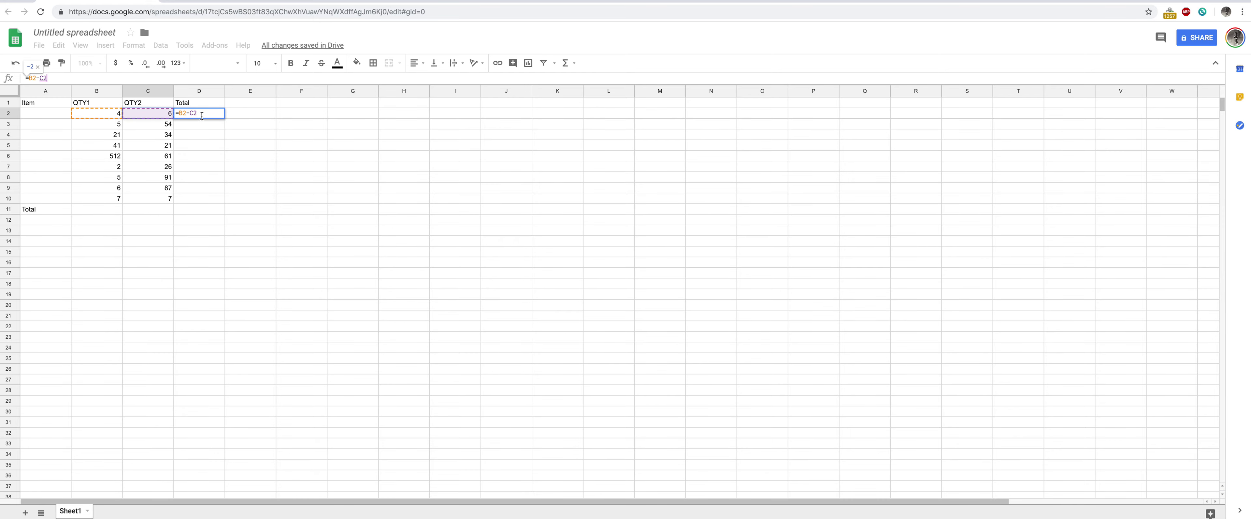
pyautogui.press('Return')
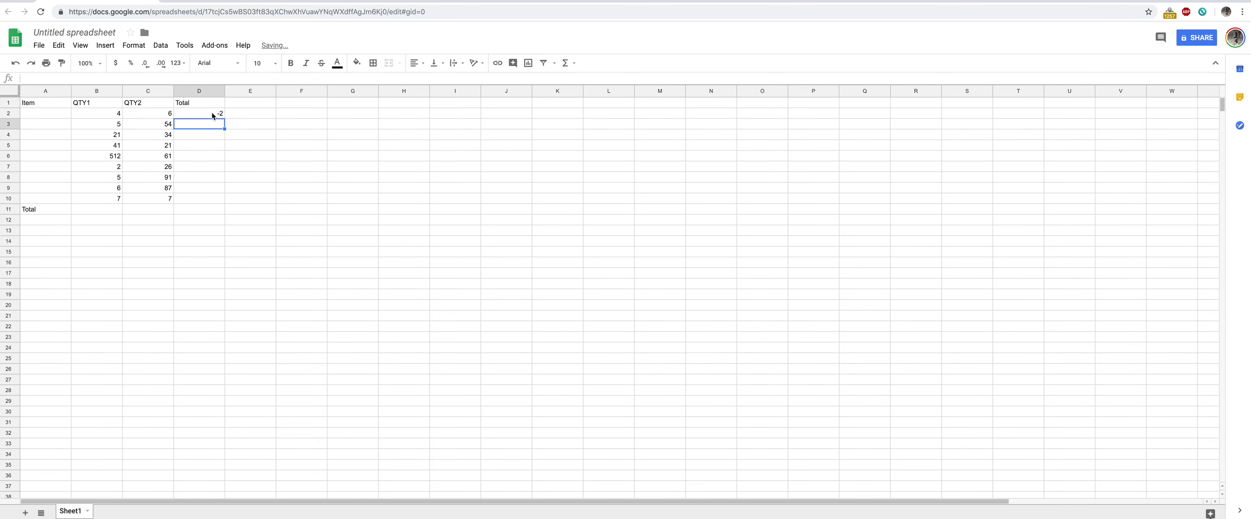
# Fill the subtraction formula from D2 down the Total column through D10.
pyautogui.click(223, 115)
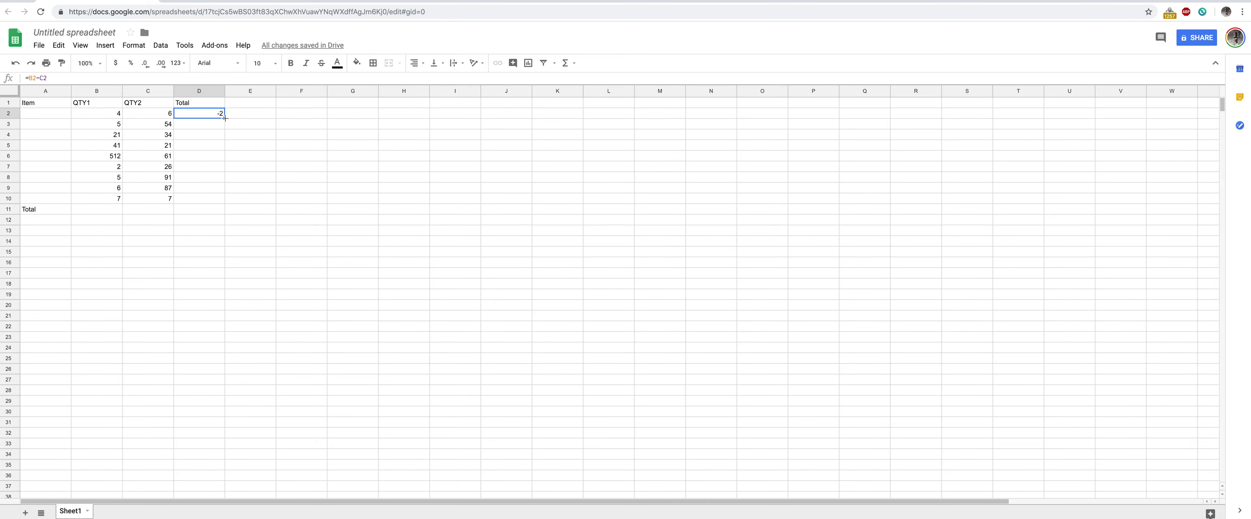
pyautogui.moveTo(225, 118); pyautogui.dragTo(226, 190)
pyautogui.moveTo(225, 193); pyautogui.dragTo(226, 198)
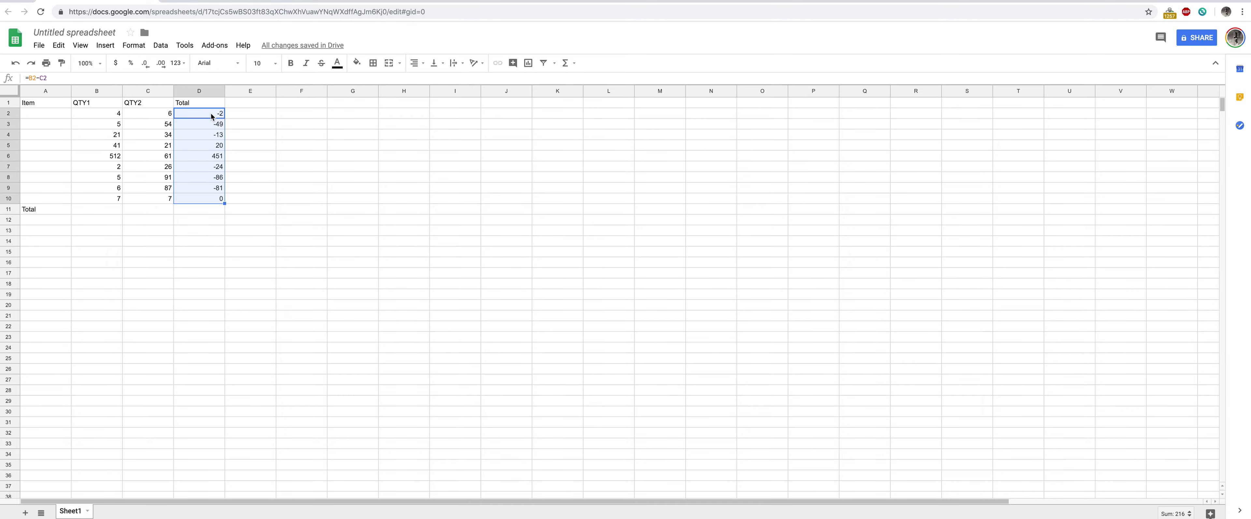
# Look over the list of built-in functions and function categories, then close it without inserting one.
pyautogui.click(211, 113)
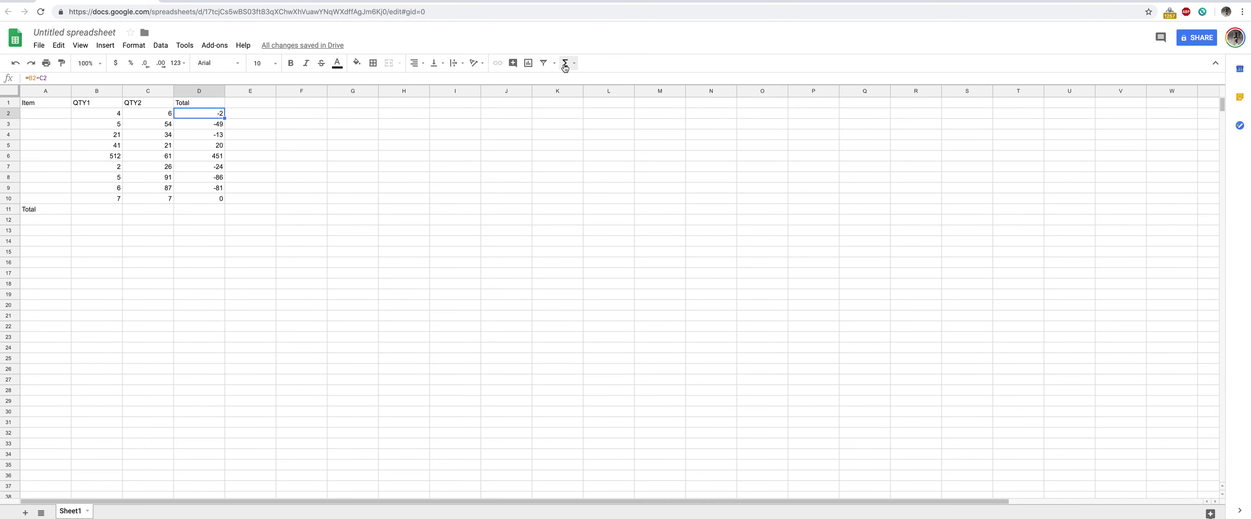
pyautogui.click(573, 67)
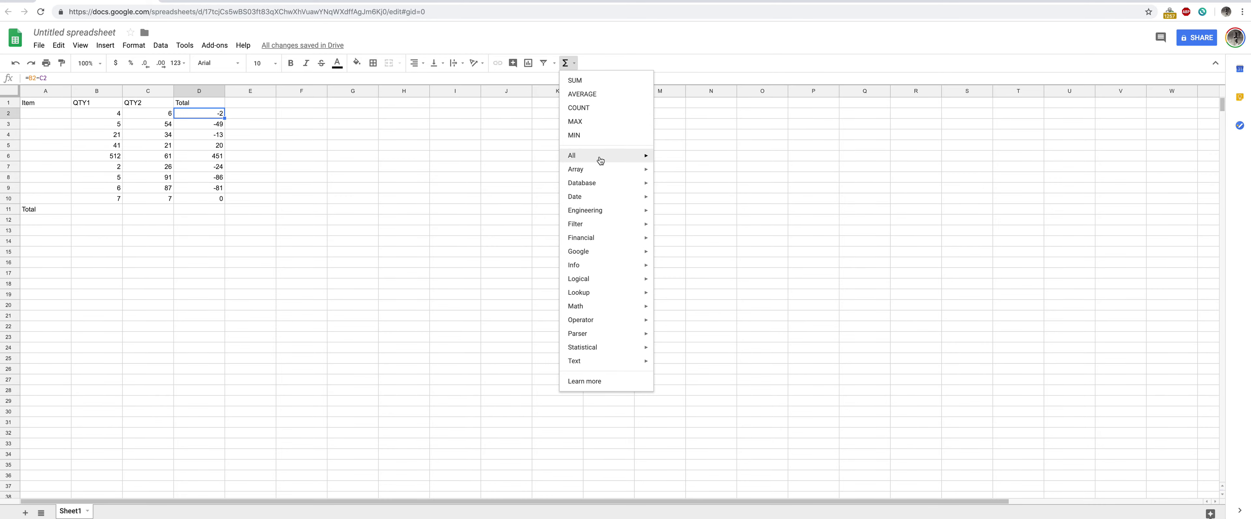
pyautogui.click(285, 161)
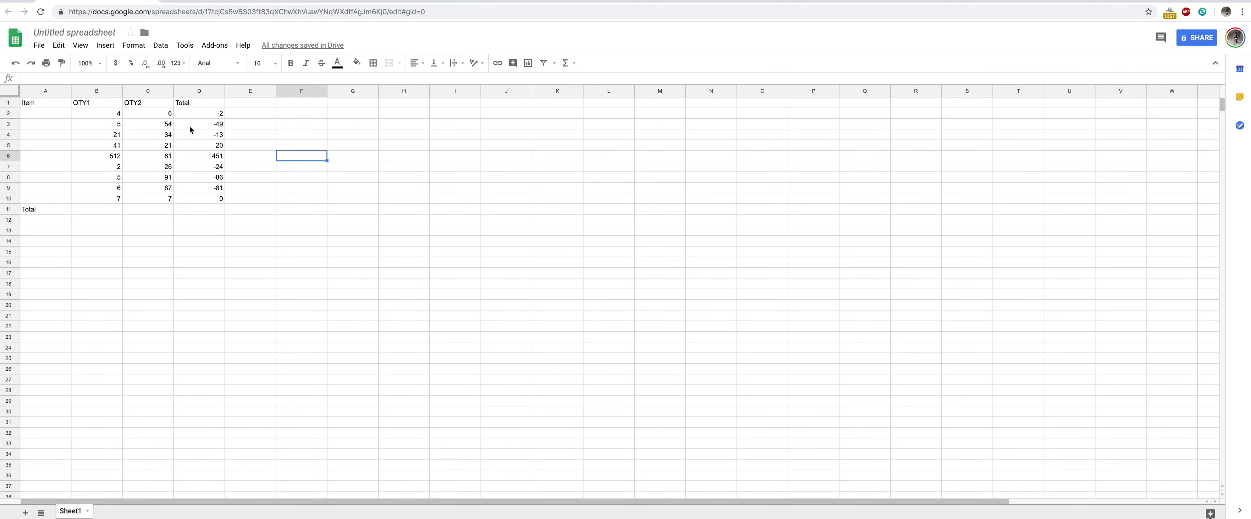
pyautogui.click(163, 115)
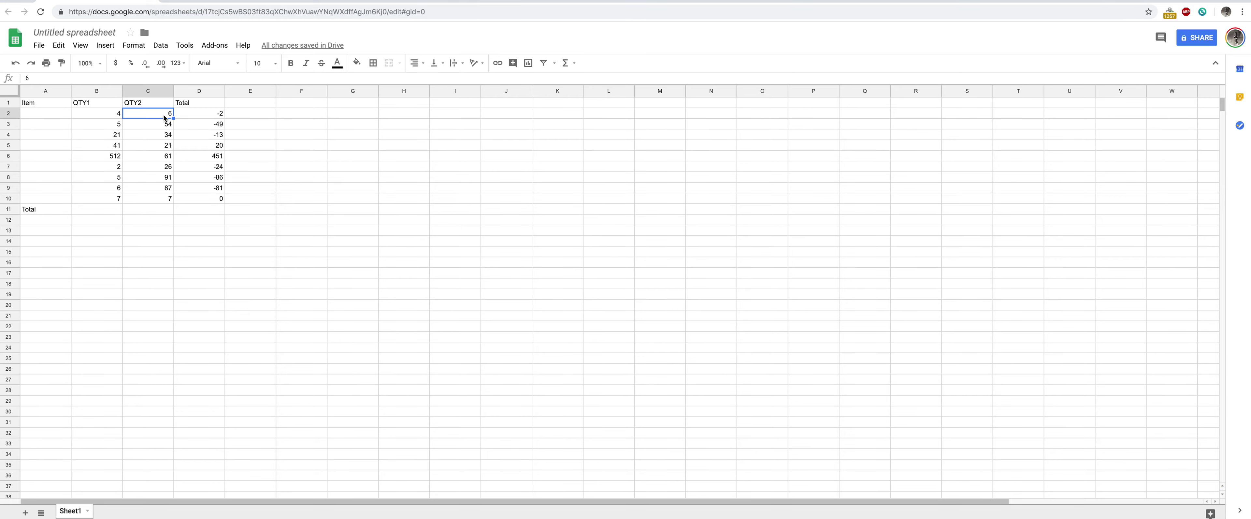
pyautogui.click(164, 126)
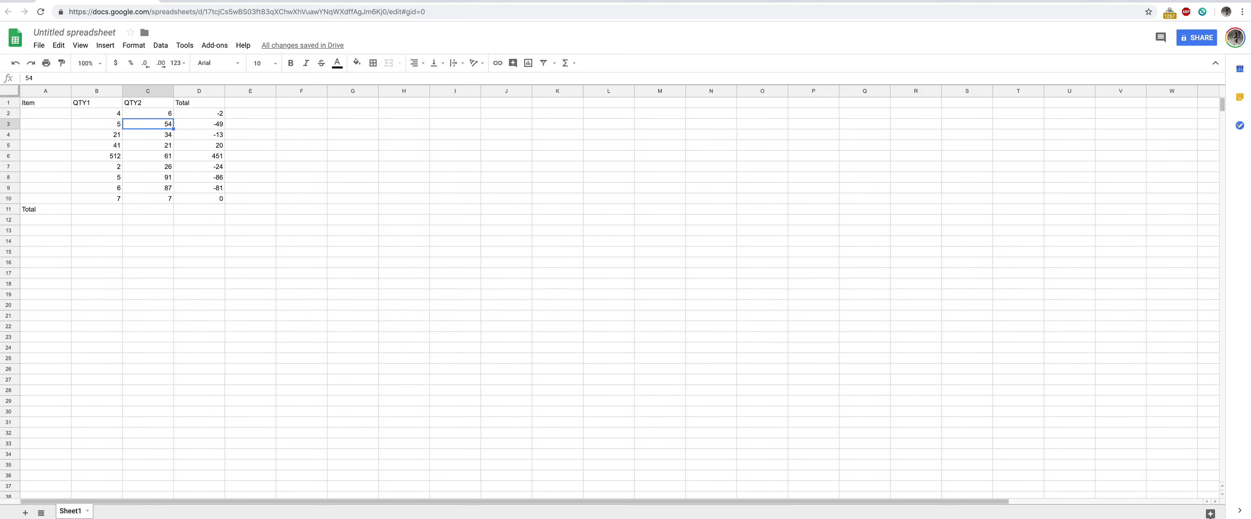
pyautogui.rightClick(834, 518)
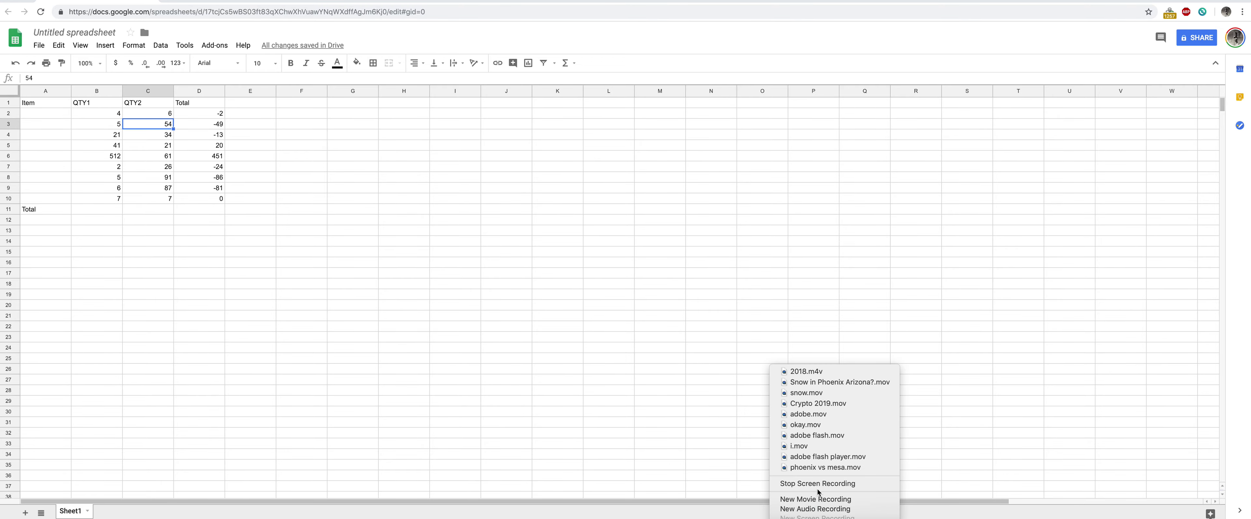